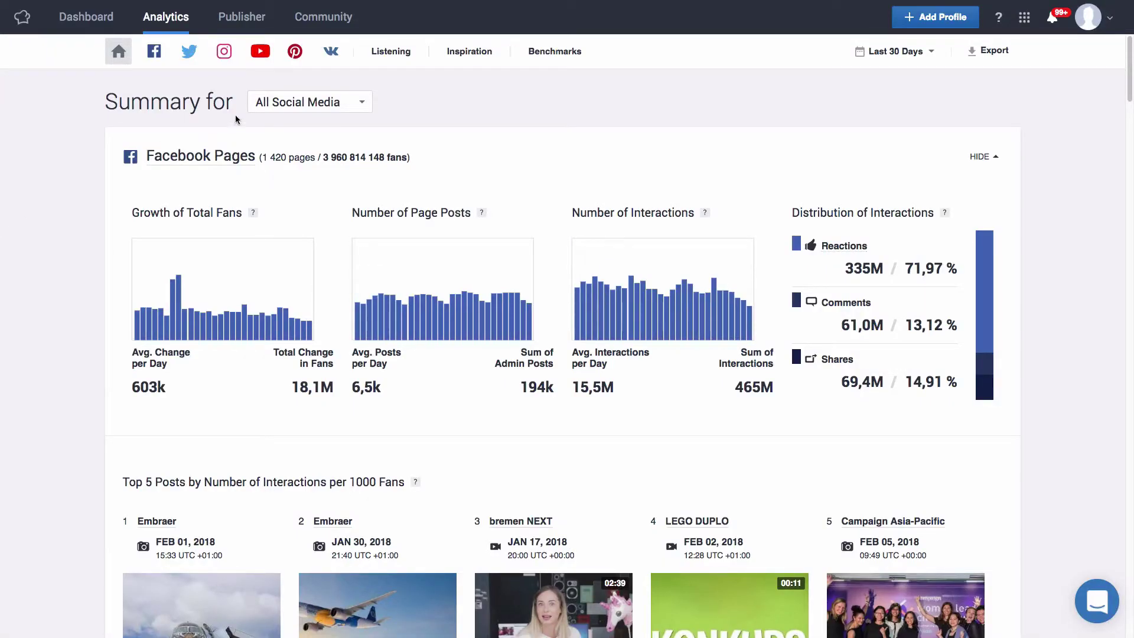
Switch from the Analytics summary to the Listening Dashboard
left_click(390, 56)
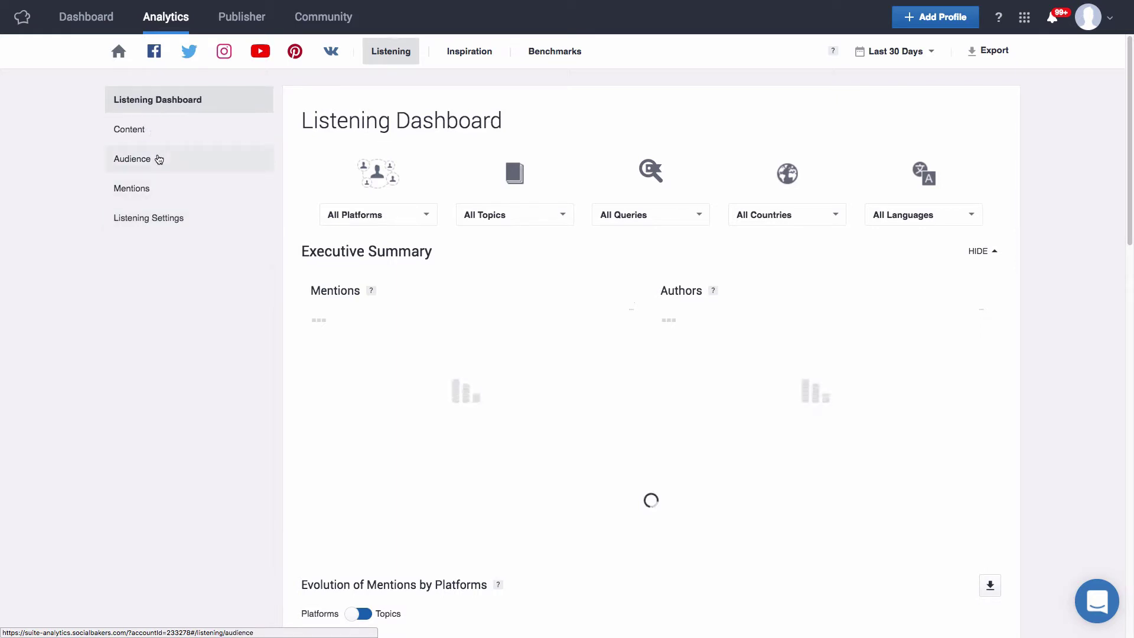
Go to Listening Settings, which lists 142 queries and 34 topics
left_click(189, 229)
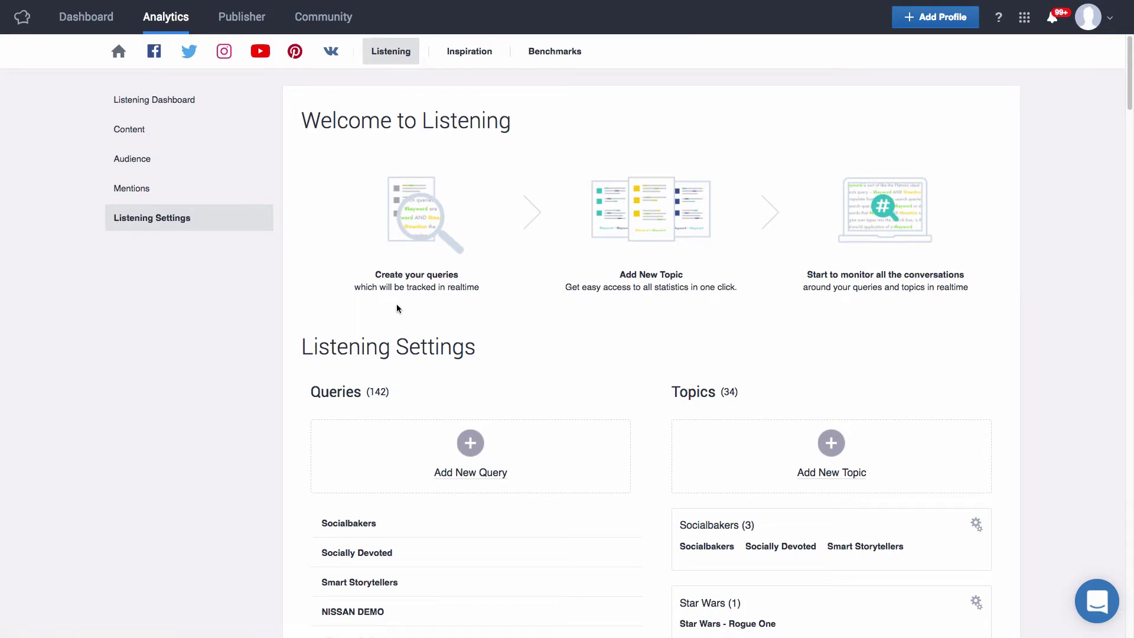
Scroll down and bring up the Add New Query dialog
scroll(396, 308, "down", 3)
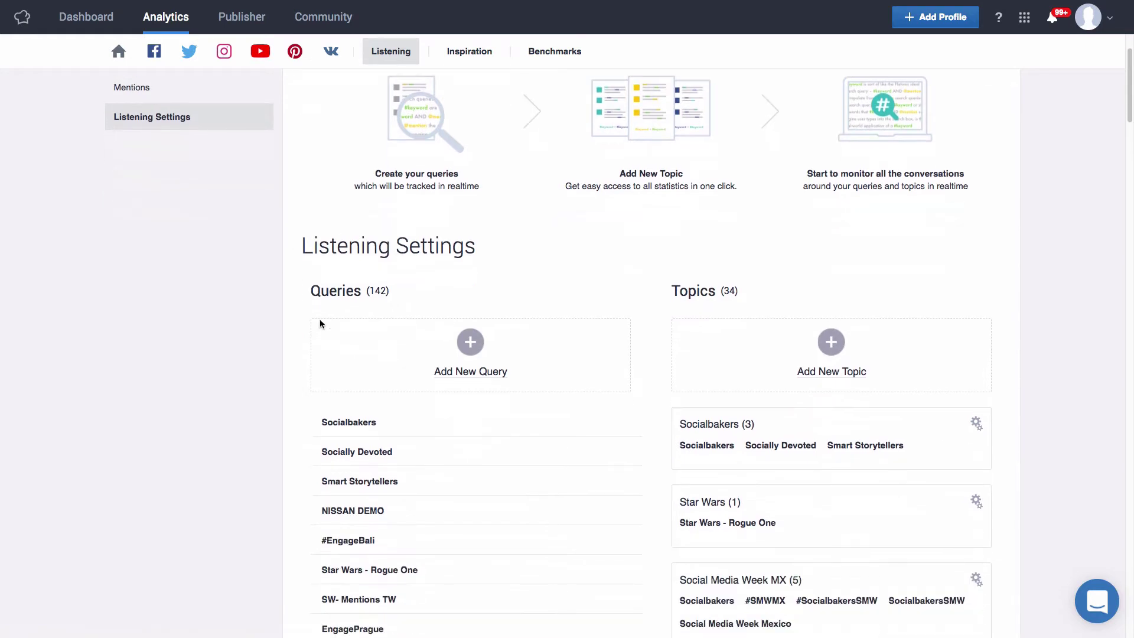
left_click(470, 343)
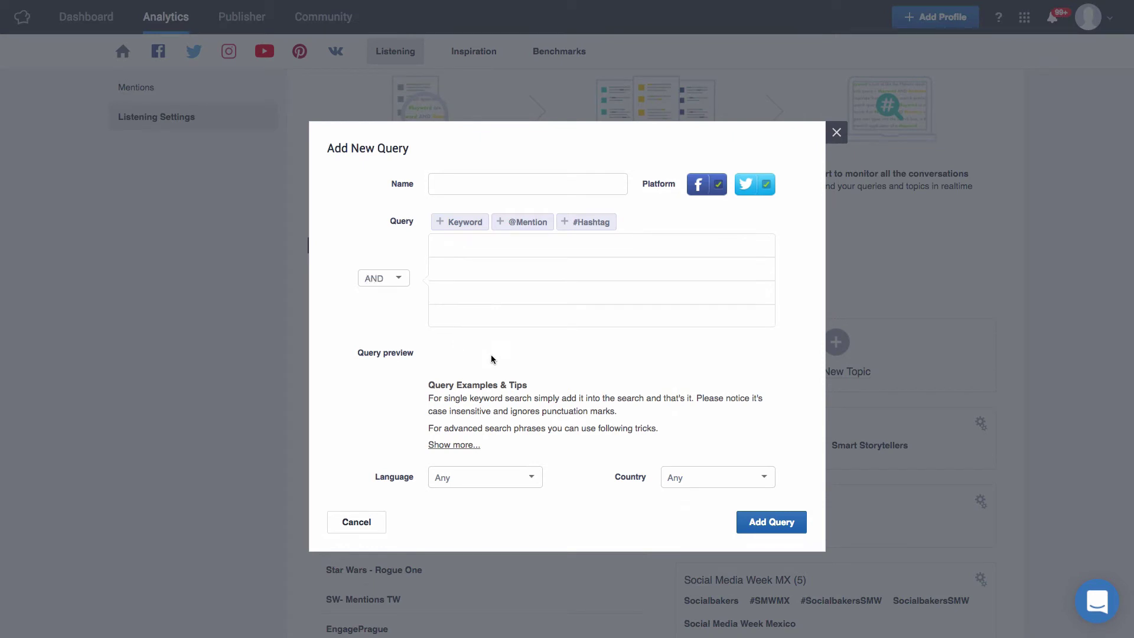
Name the query 'Olympics' and drop Facebook so only Twitter is tracked
left_click(452, 183)
type("Olympics")
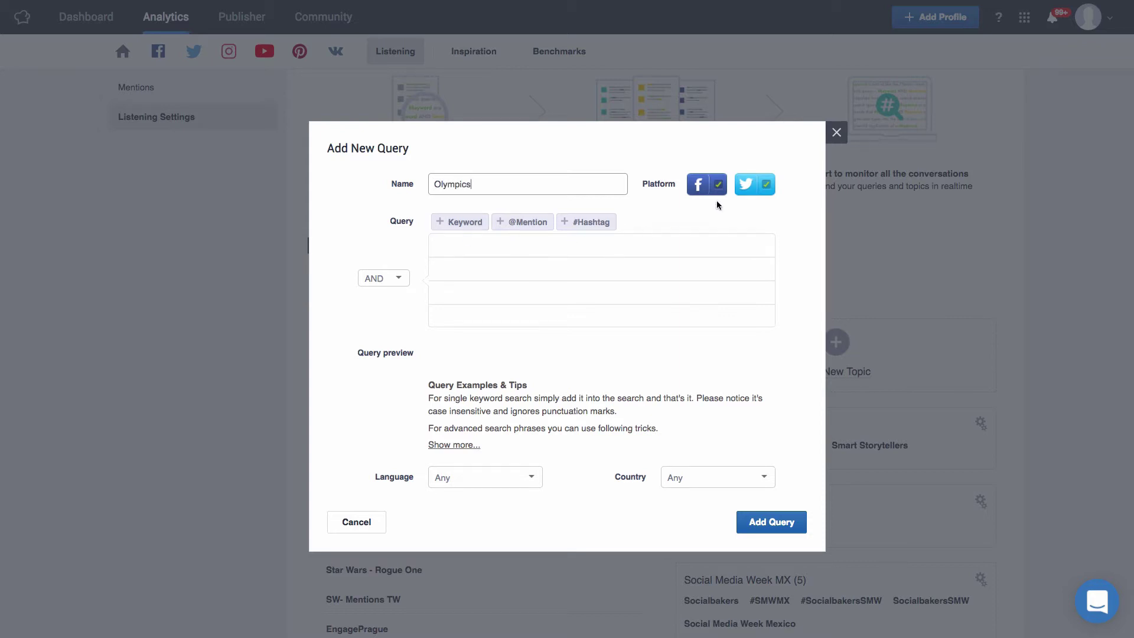
left_click(719, 186)
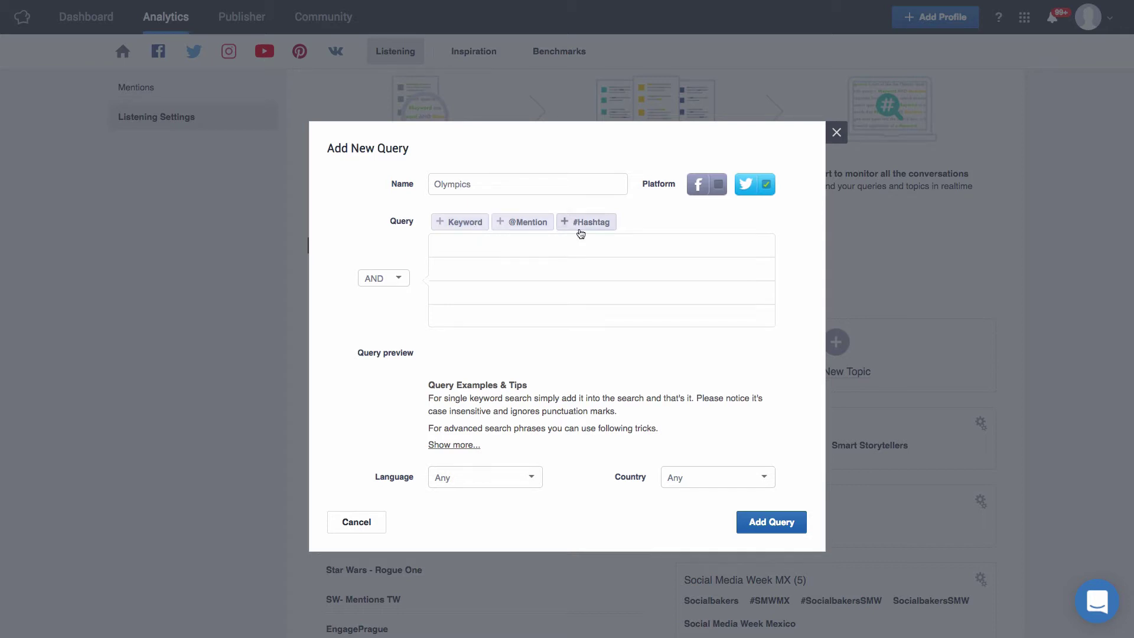
left_click(475, 230)
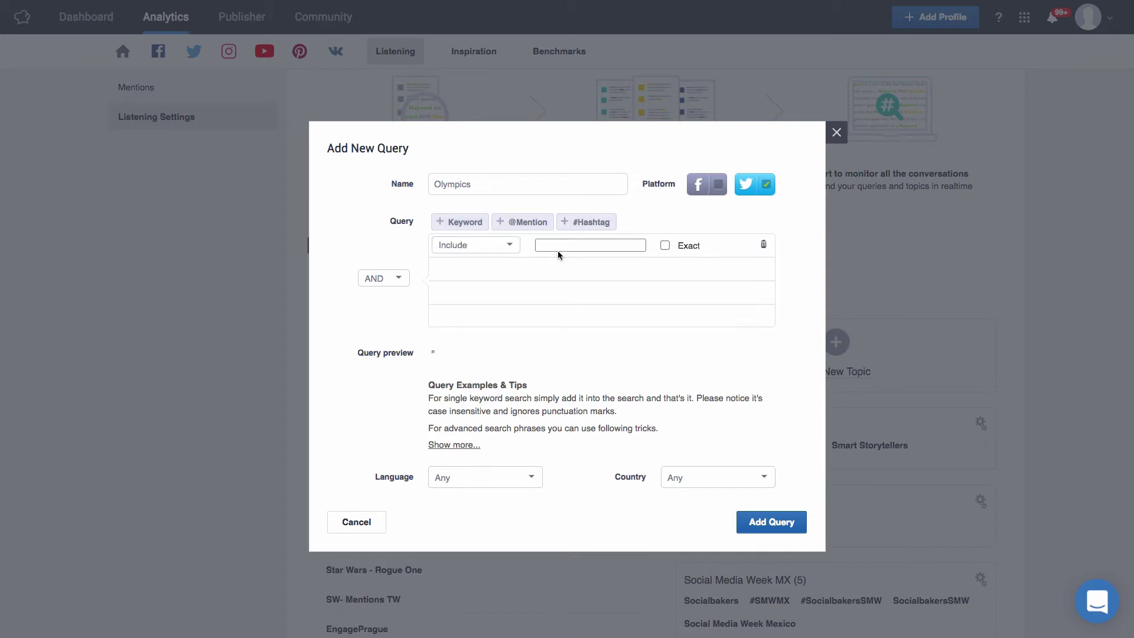
type("Olympics")
left_click(536, 228)
type("TeamUSA")
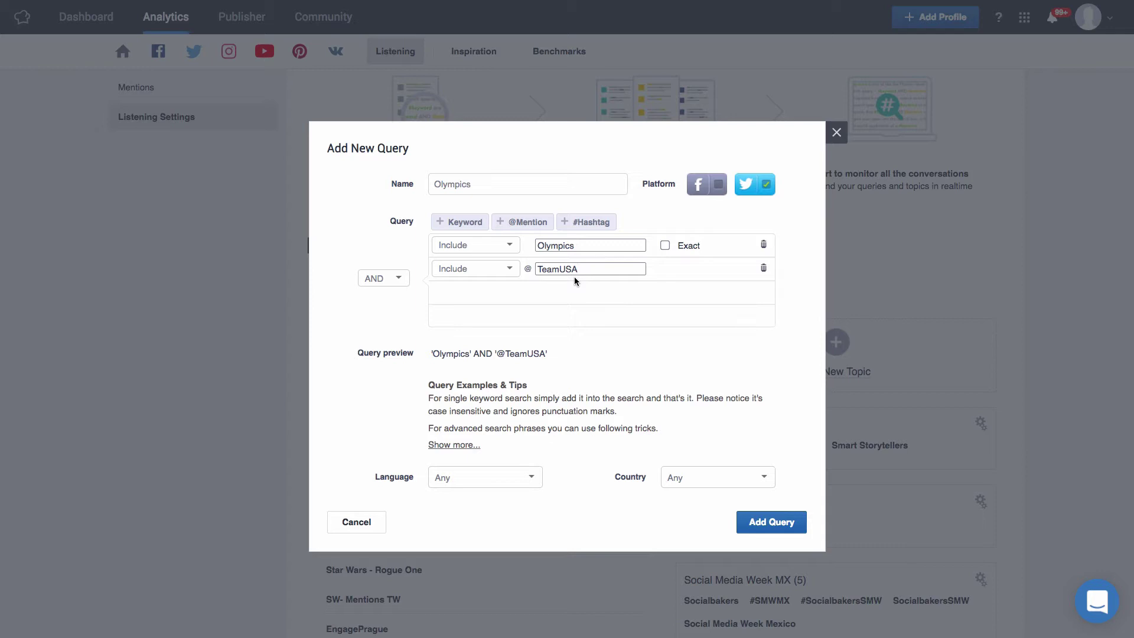
left_click(589, 219)
type("Olympiu")
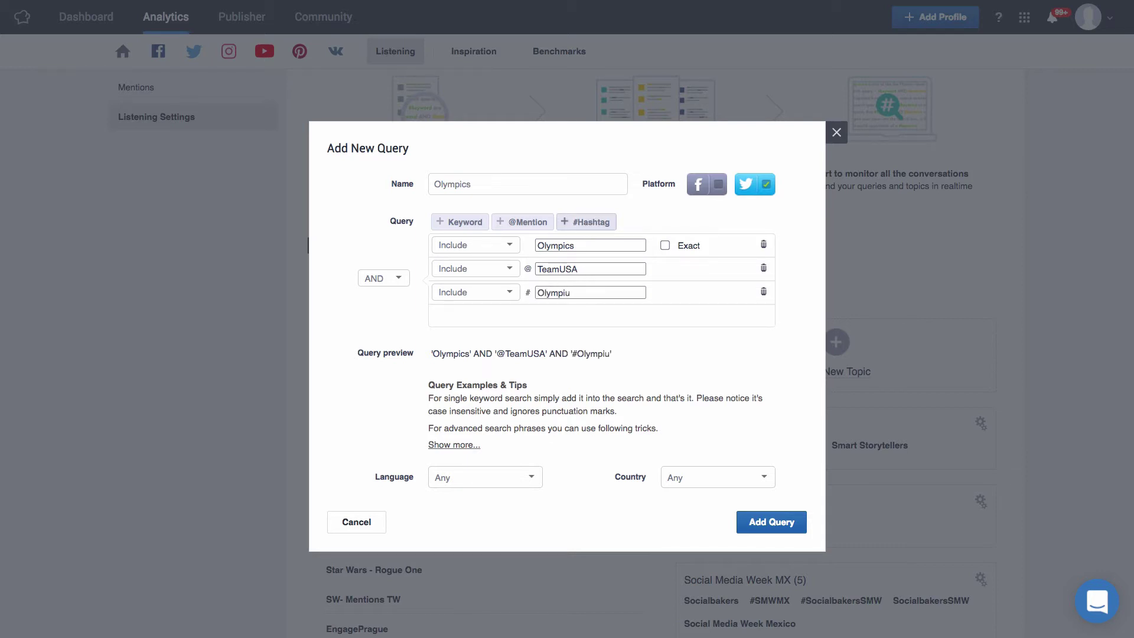
key("BackSpace")
type("cs")
left_click(481, 247)
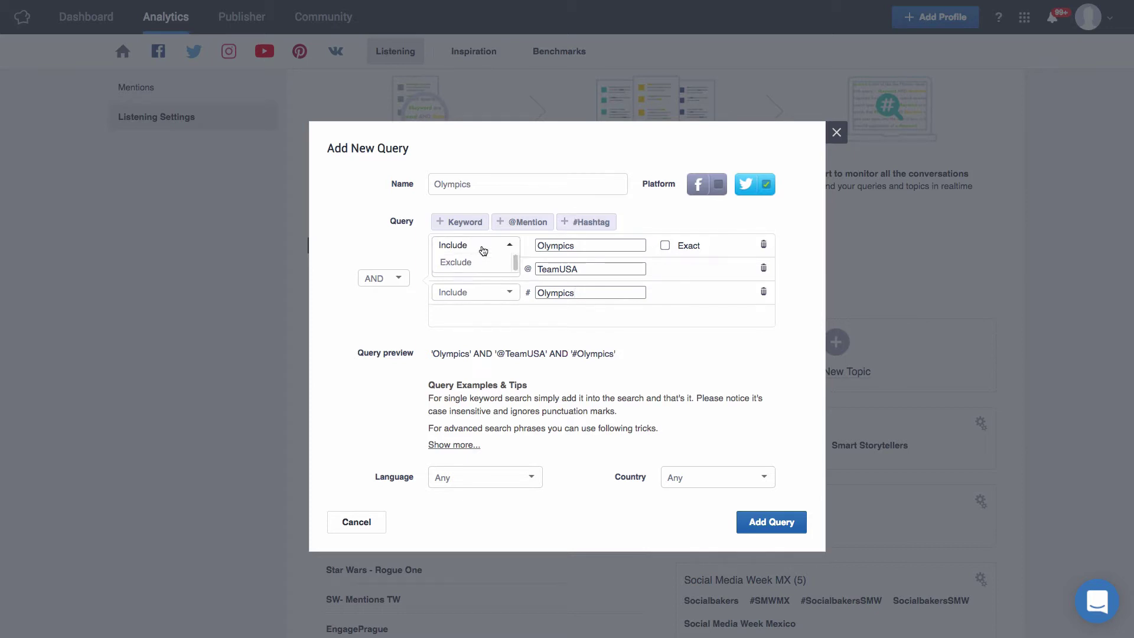
left_click(482, 250)
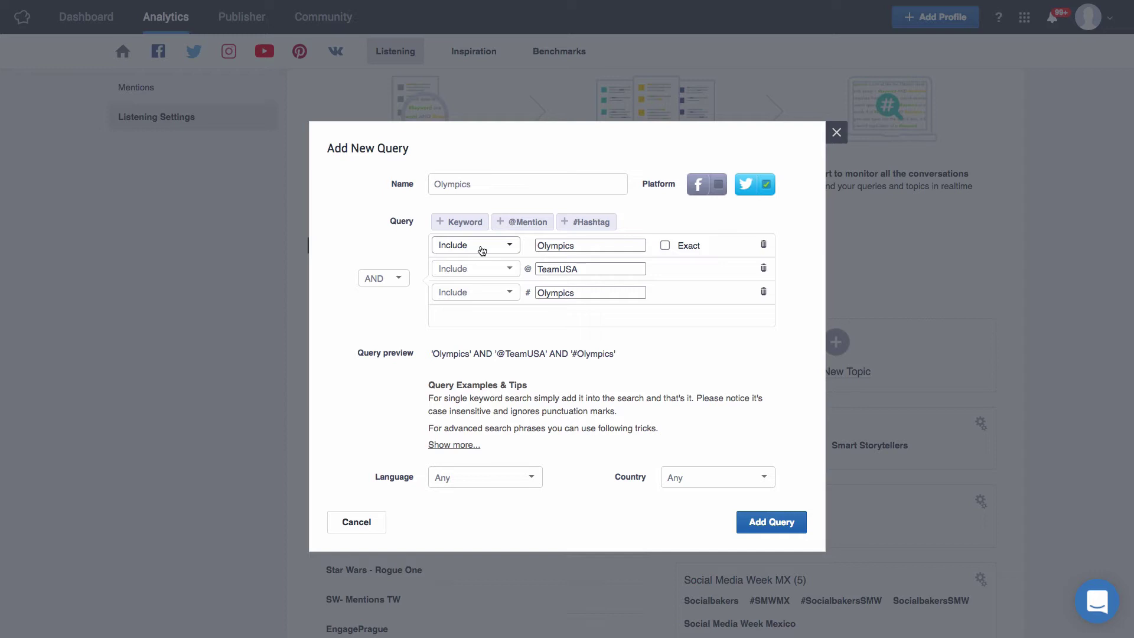
left_click(384, 286)
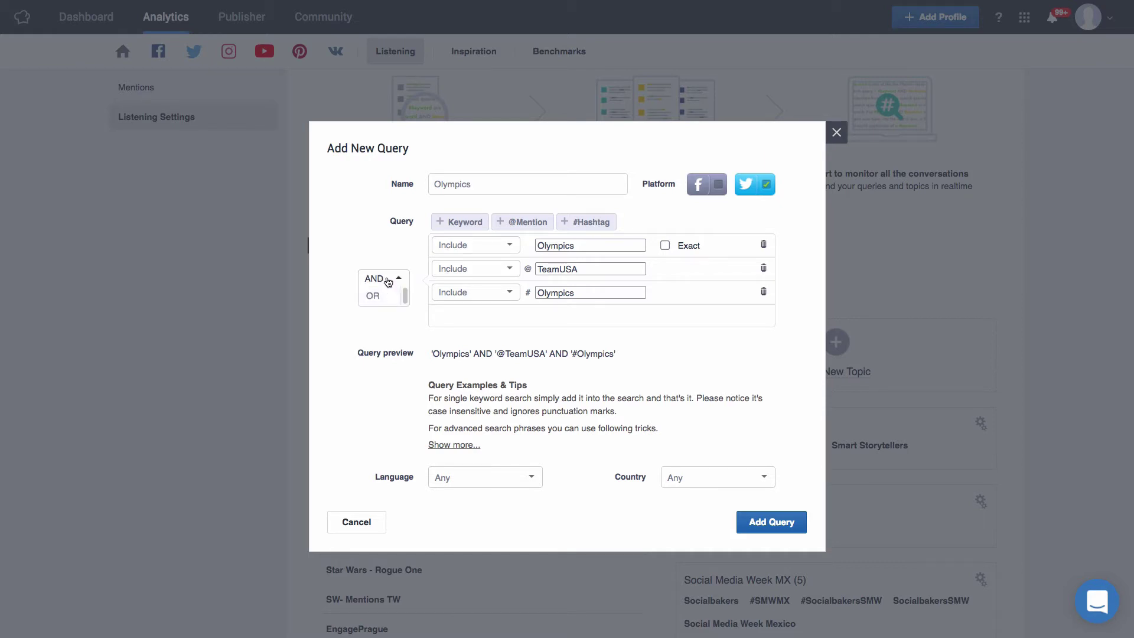
left_click(392, 254)
left_click(477, 270)
left_click(477, 289)
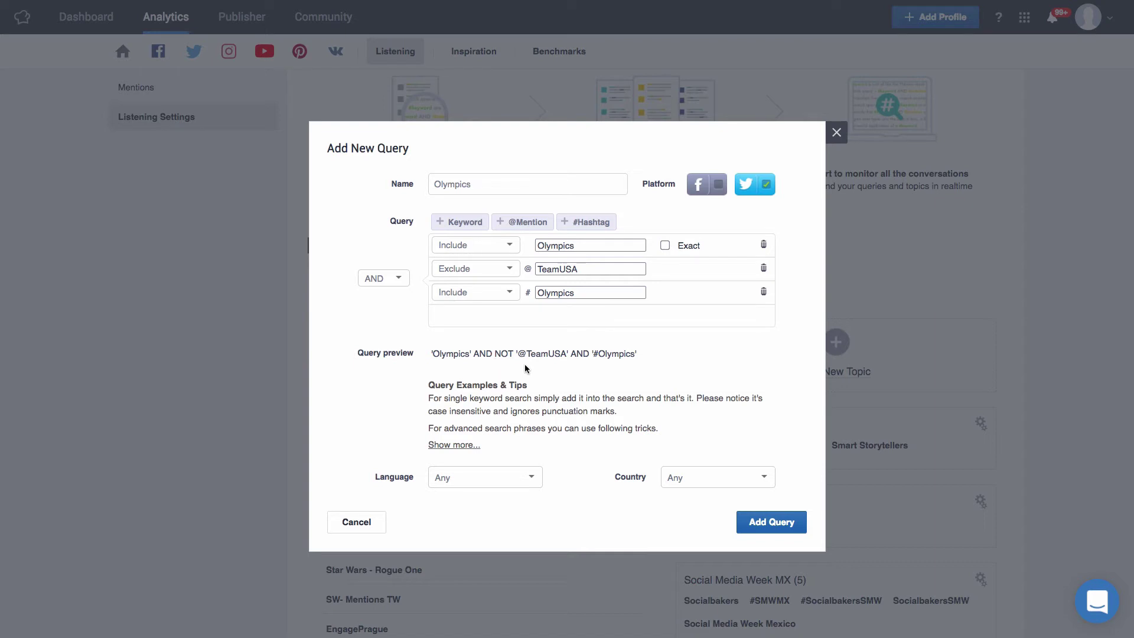
Set language English and country United states, then save the Olympics query
left_click(530, 478)
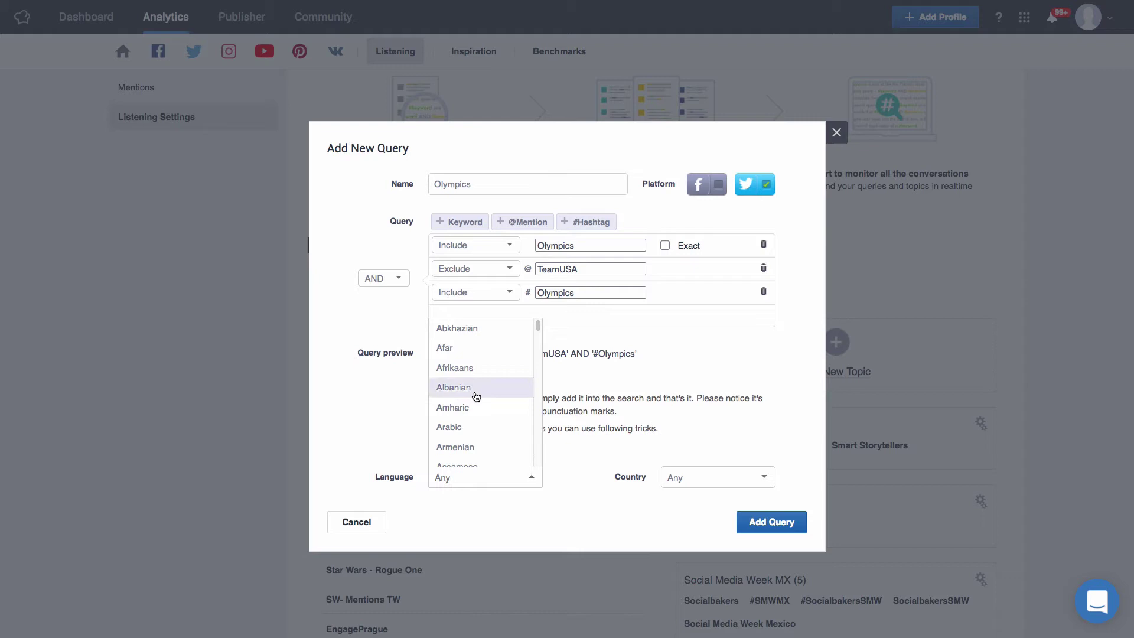
left_click_drag(537, 325, 534, 352)
left_click(499, 390)
left_click(707, 488)
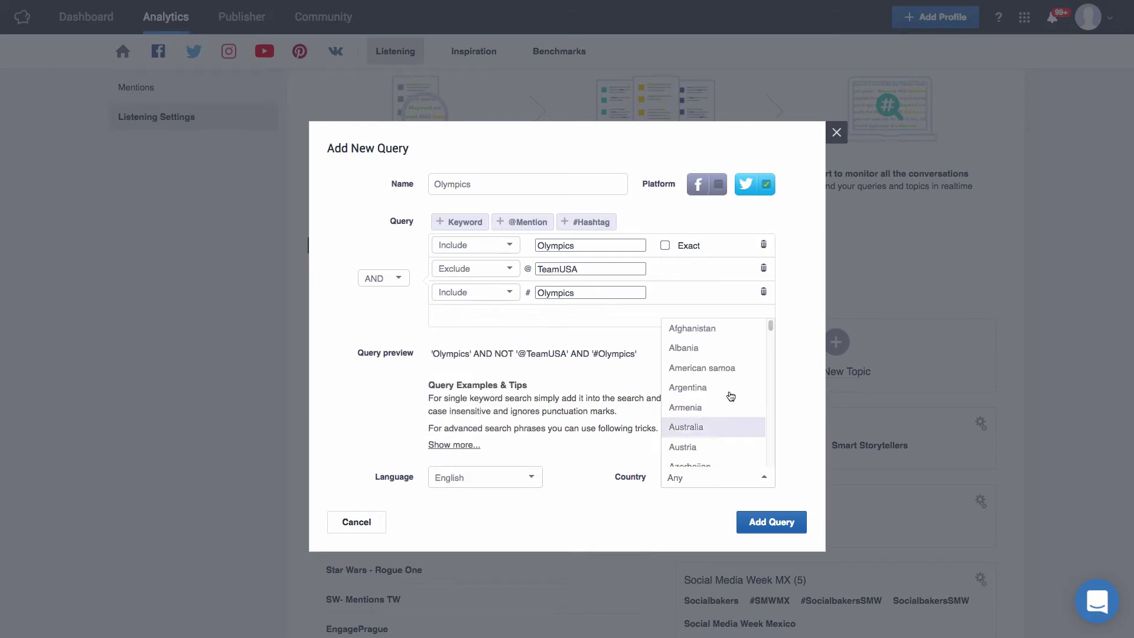
left_click_drag(772, 322, 773, 454)
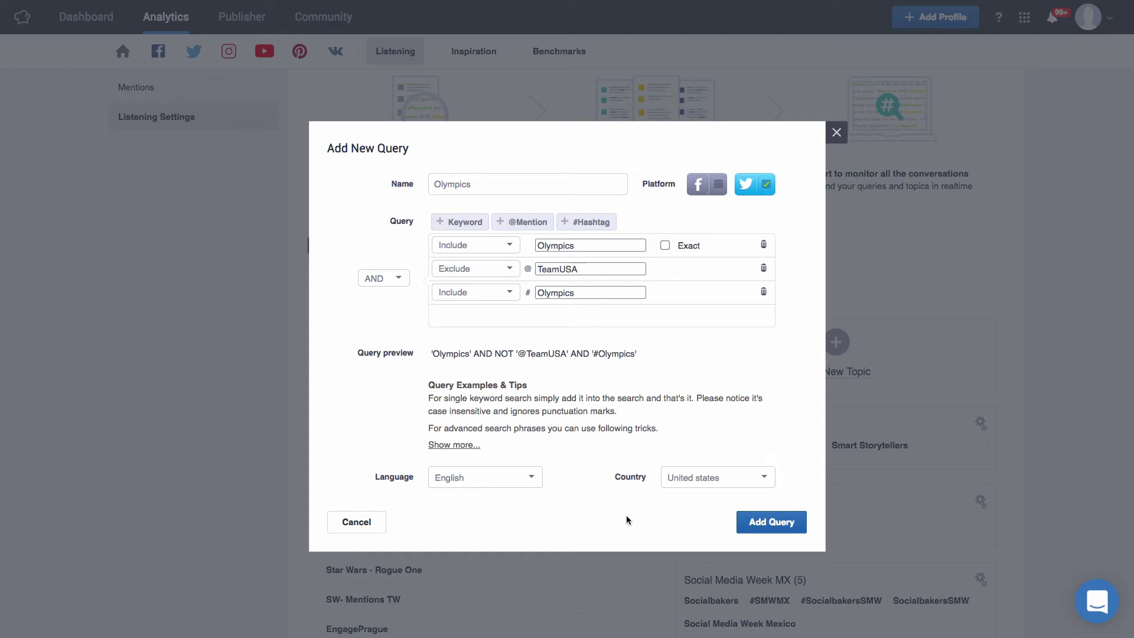
left_click(753, 531)
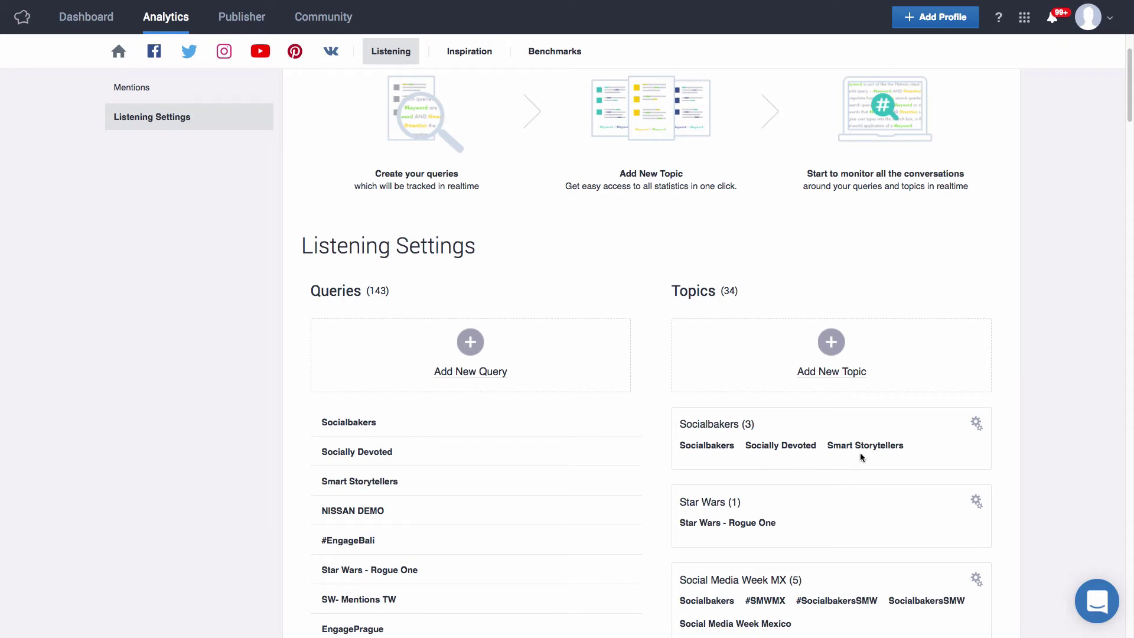
Start a new topic and name it 'Olympics'
left_click(829, 350)
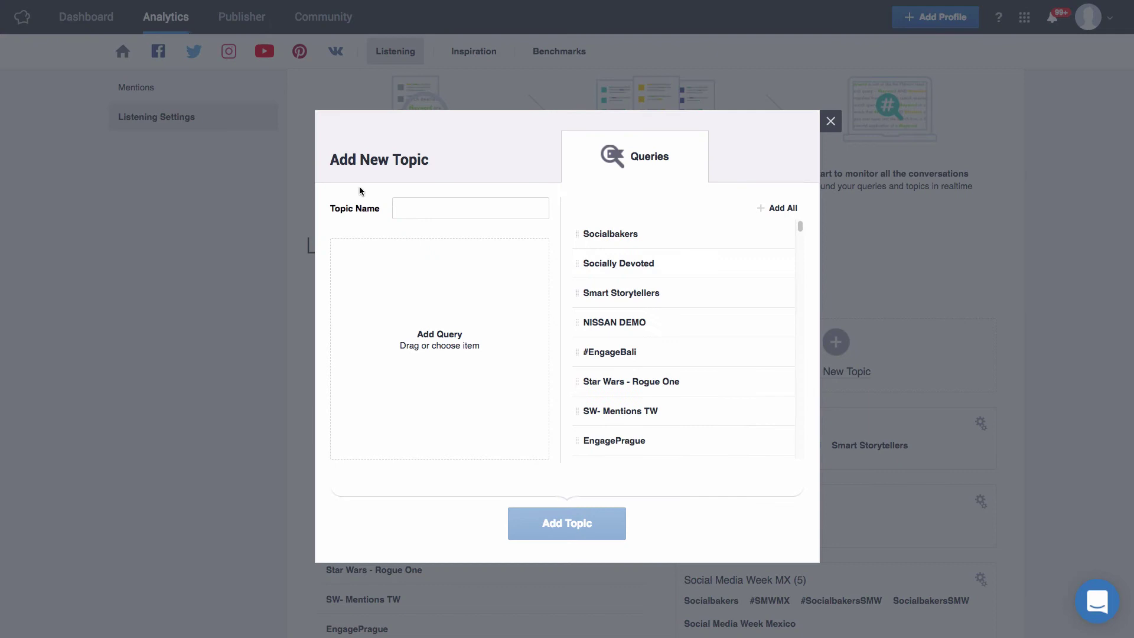
left_click(408, 211)
type("Olympics")
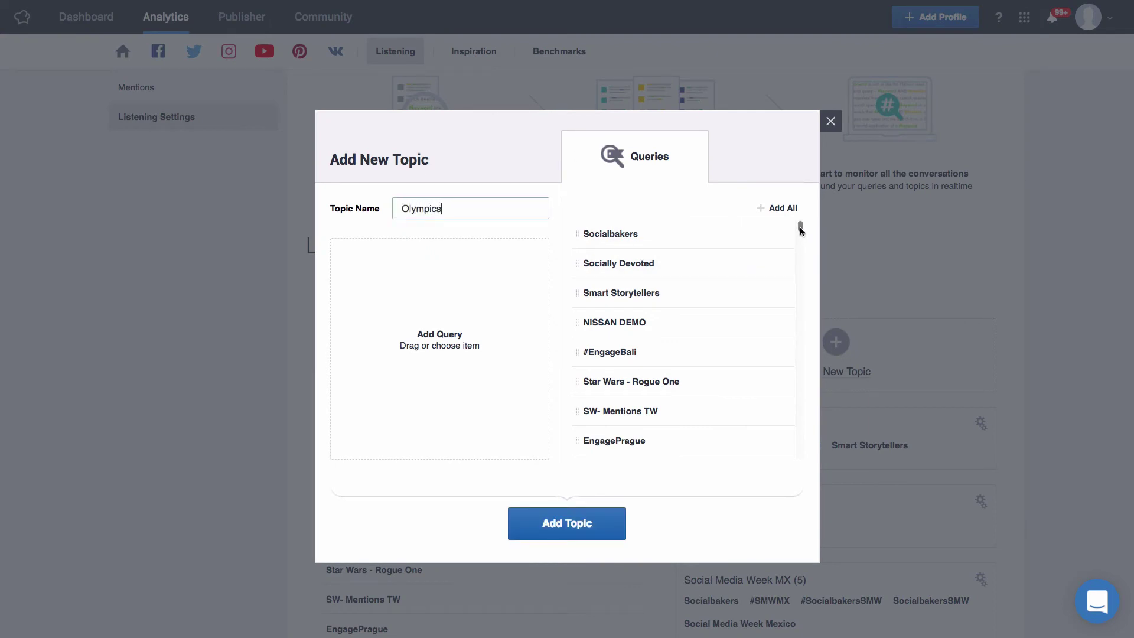
Add the Olympics, #WinterOlympics, #PyongChang2018 and #TeamUSA queries and save the topic
left_click_drag(799, 227, 803, 473)
left_click_drag(617, 447, 467, 331)
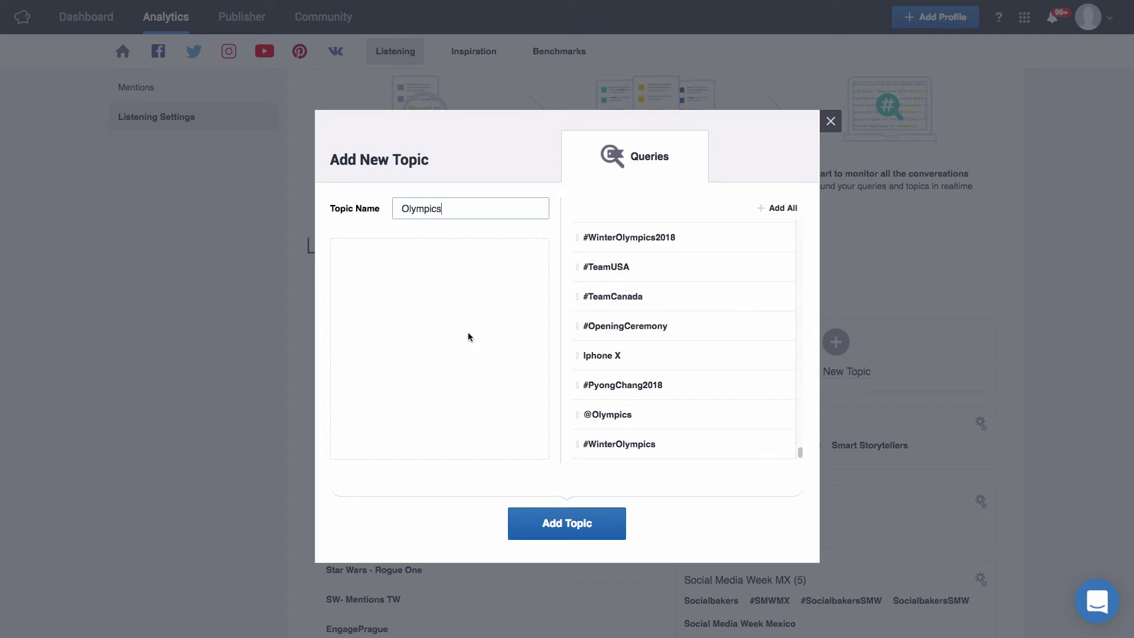
left_click_drag(615, 449, 423, 347)
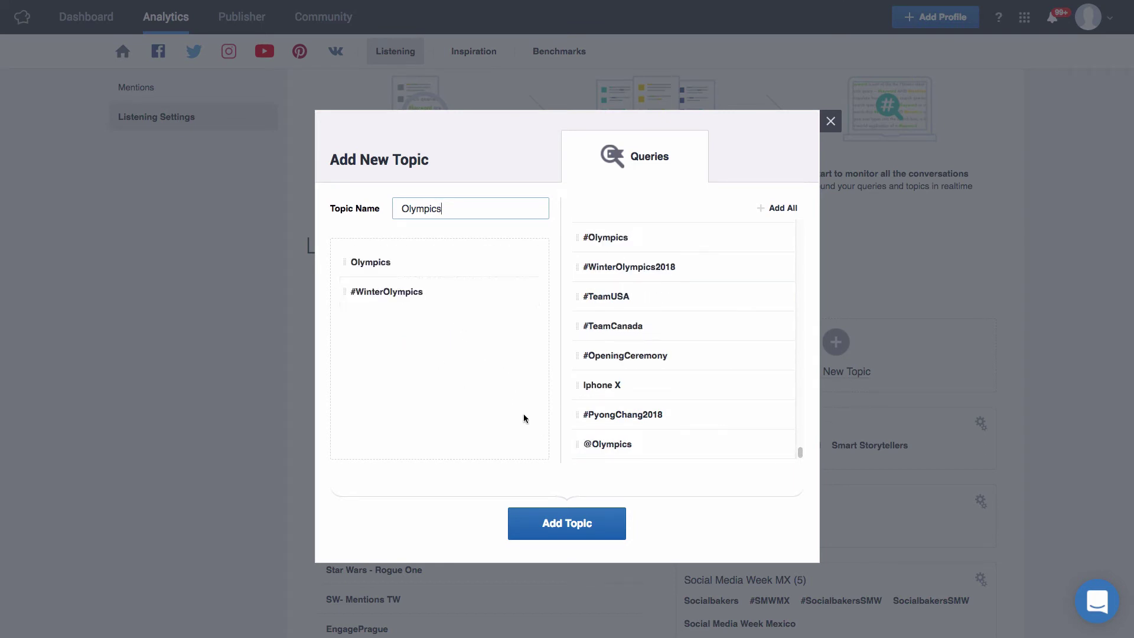
left_click_drag(616, 420, 408, 369)
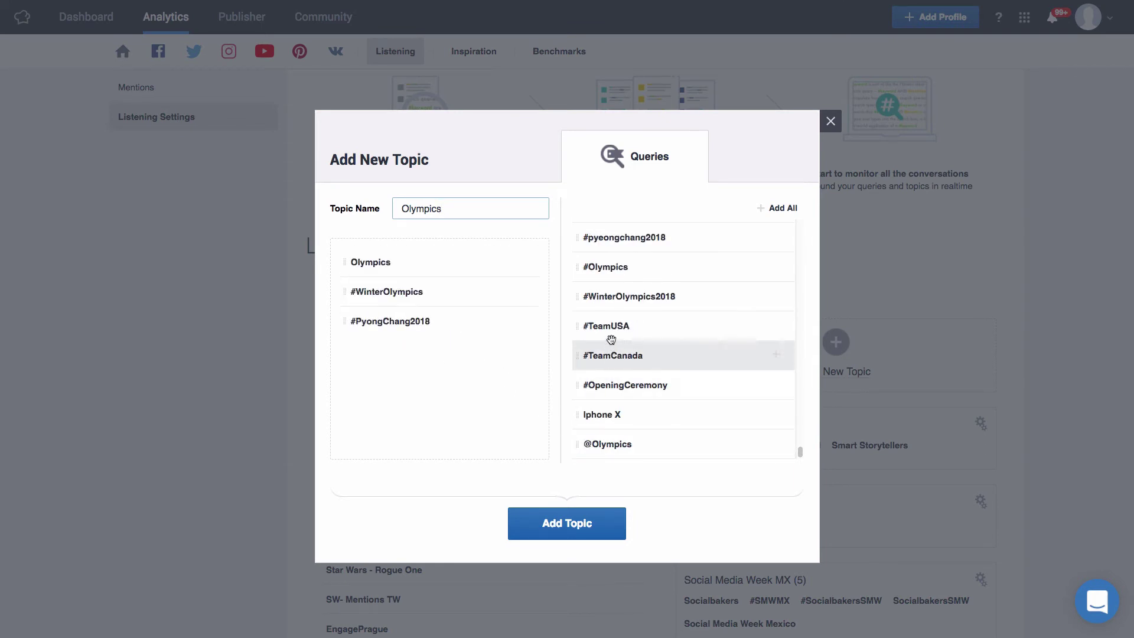
left_click_drag(610, 337, 434, 360)
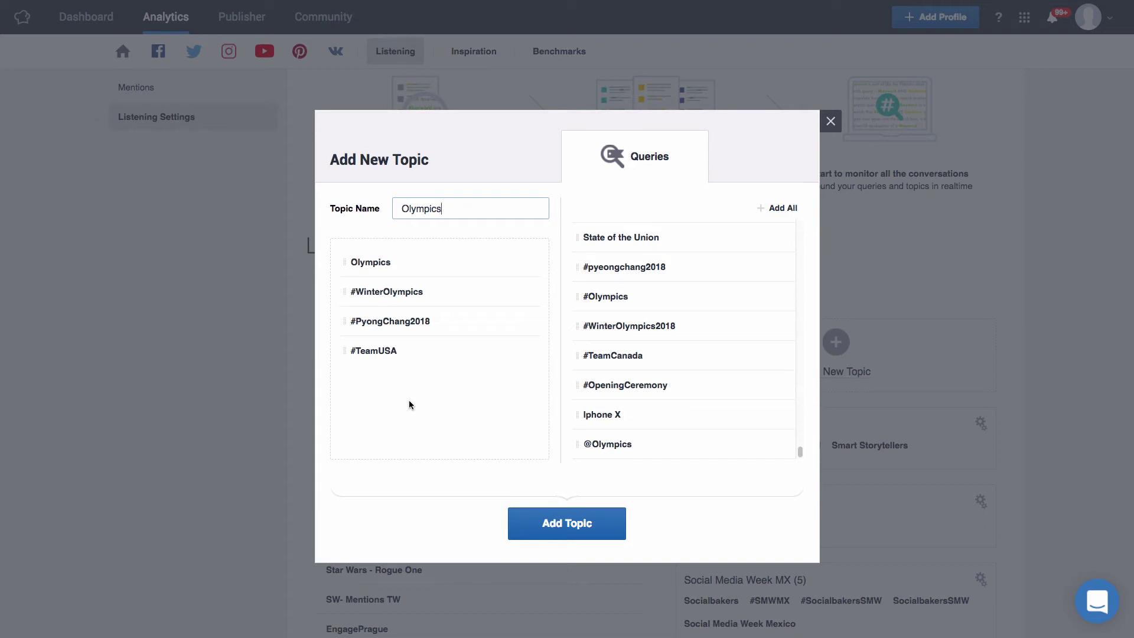
left_click(563, 526)
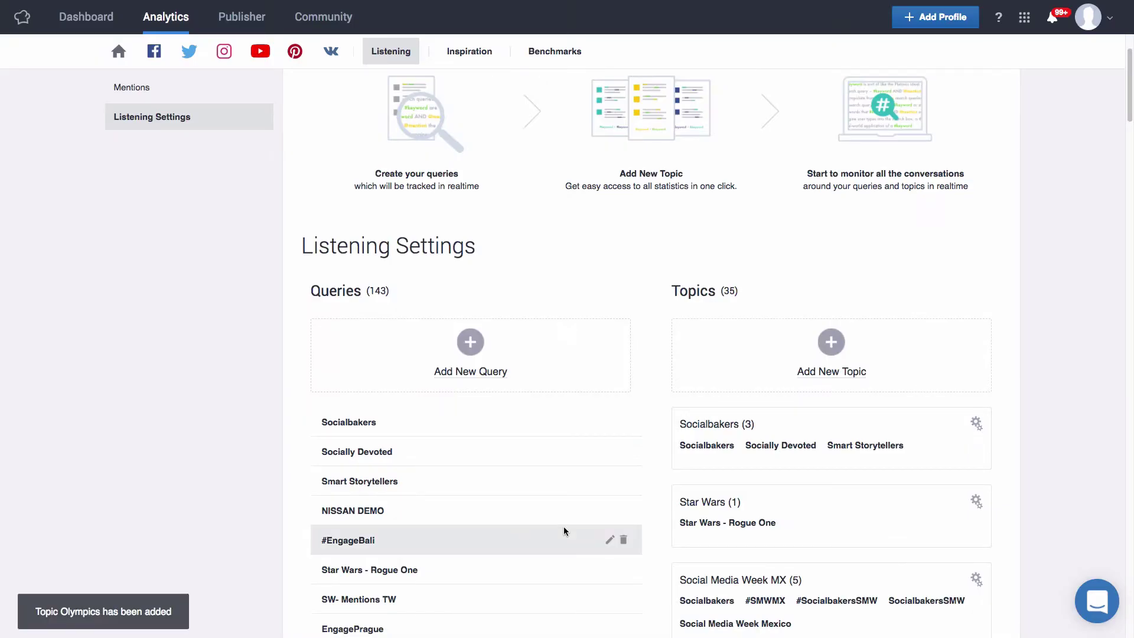
Open the Listening Dashboard and filter it to the Olympics topic
scroll(228, 343, "up", 3)
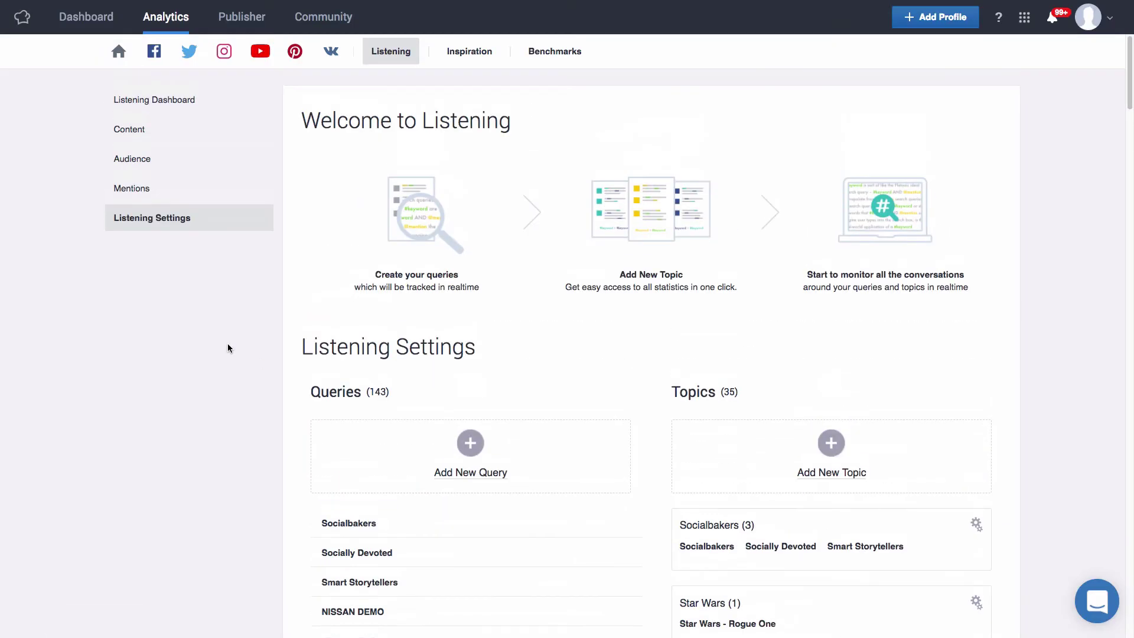
left_click(209, 105)
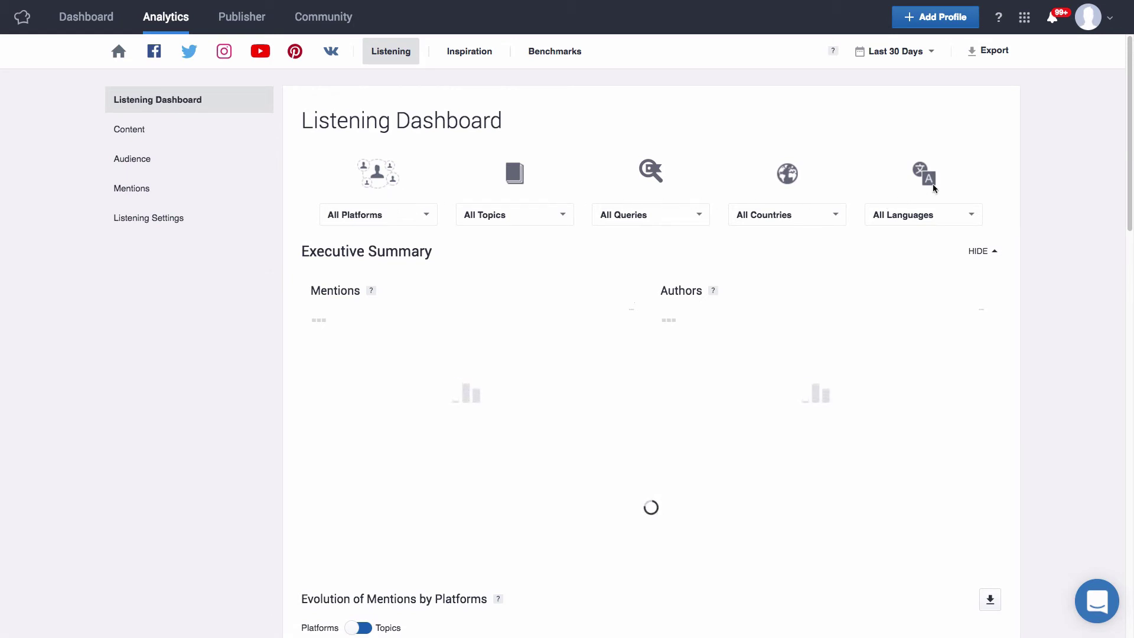
left_click(552, 220)
left_click(539, 253)
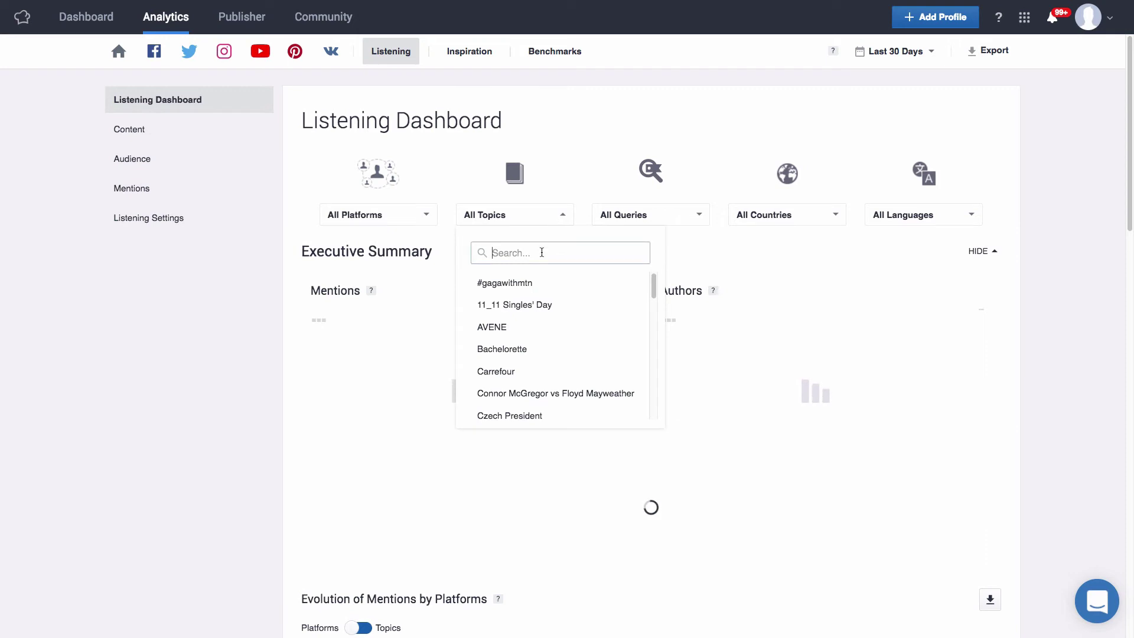
type("oly")
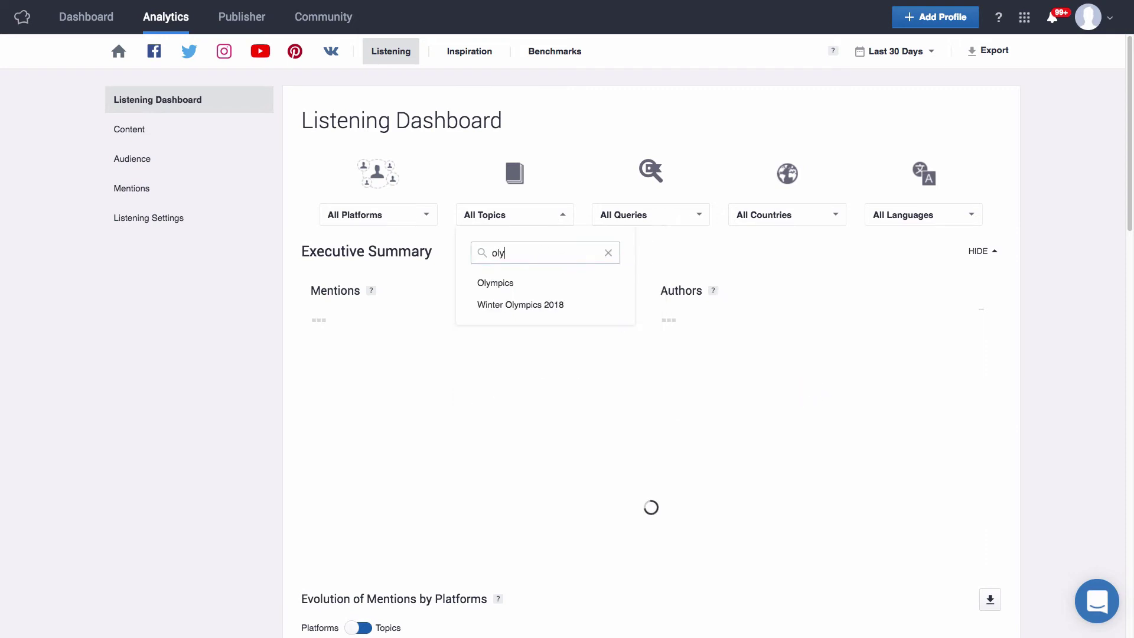
left_click(534, 283)
Set the date range to Feb 9 – Feb 12, 2018
left_click(897, 53)
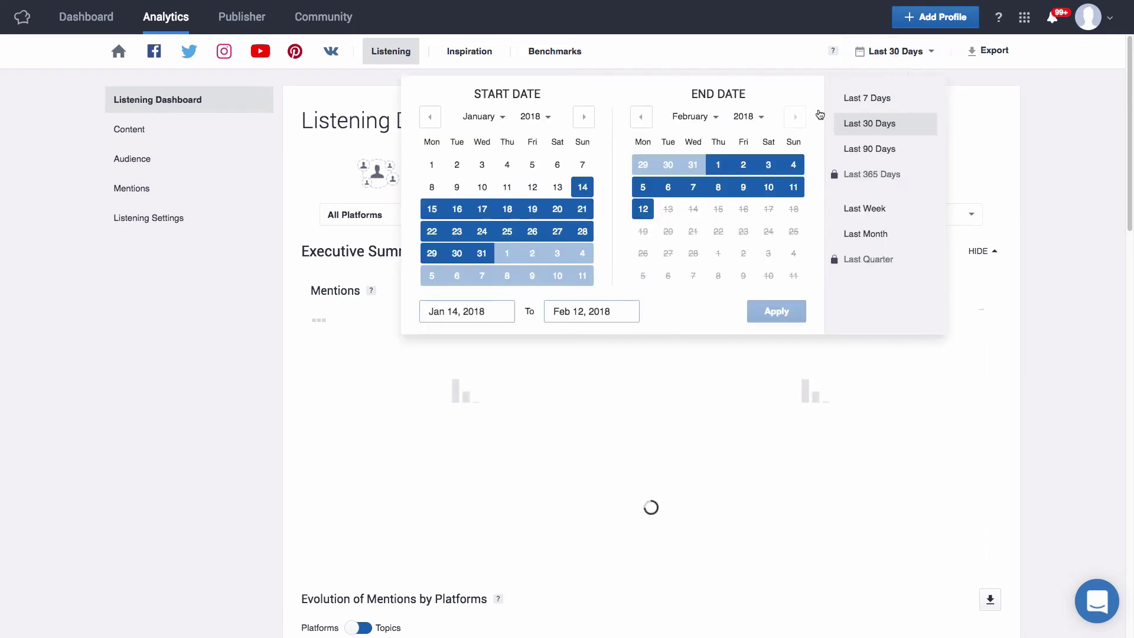
left_click(738, 192)
left_click(643, 209)
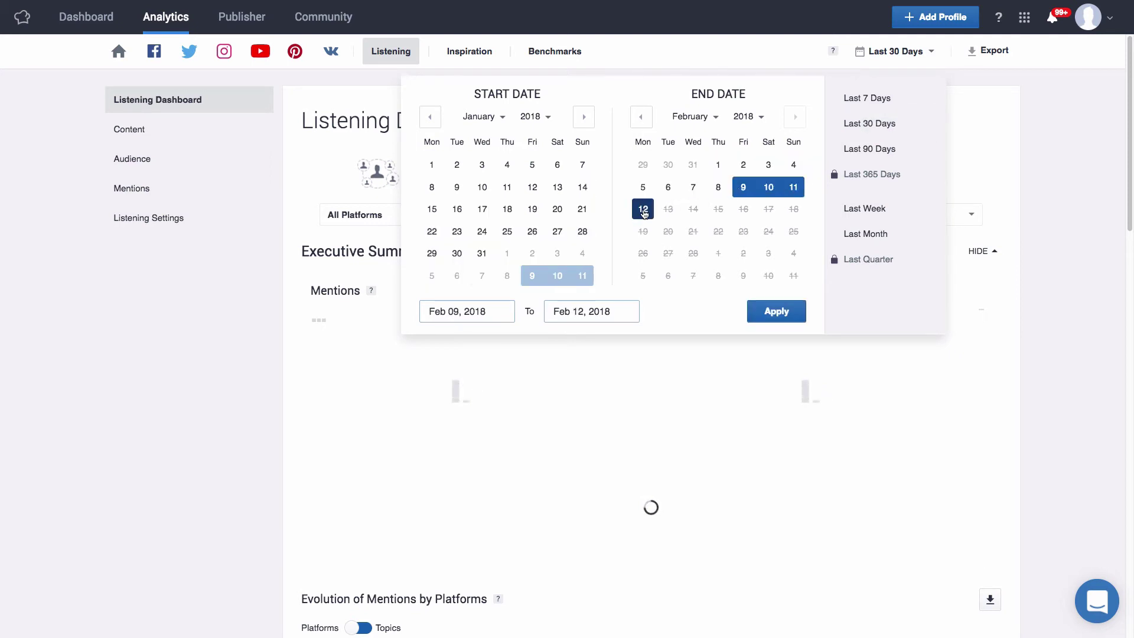
left_click(776, 311)
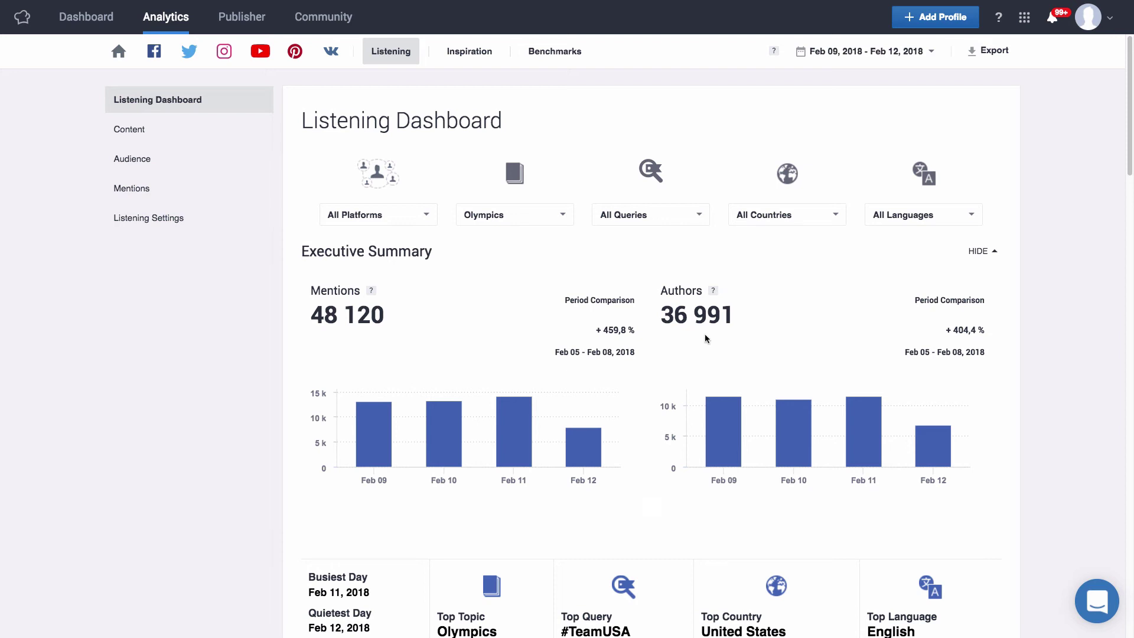
scroll(705, 338, "down", 5)
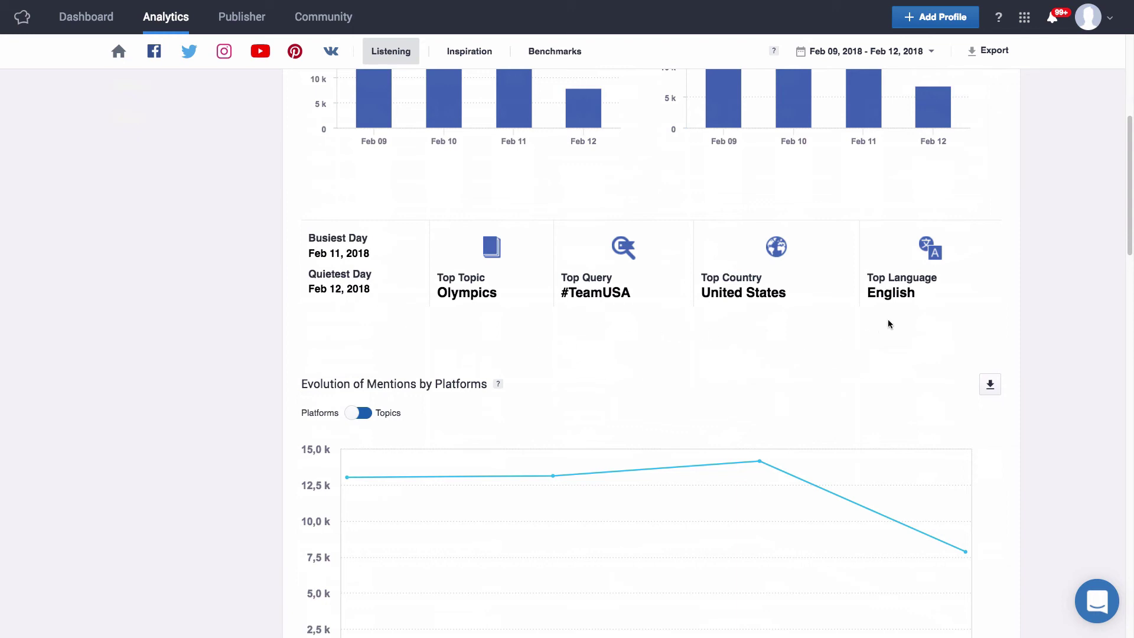
scroll(895, 317, "down", 3)
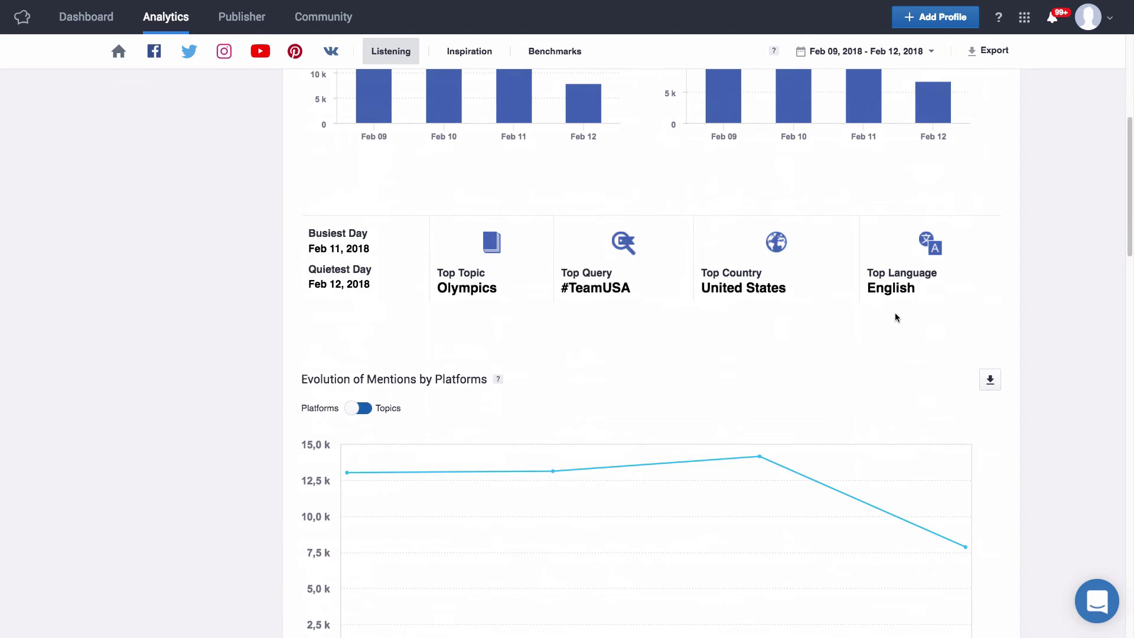
scroll(894, 318, "down", 1)
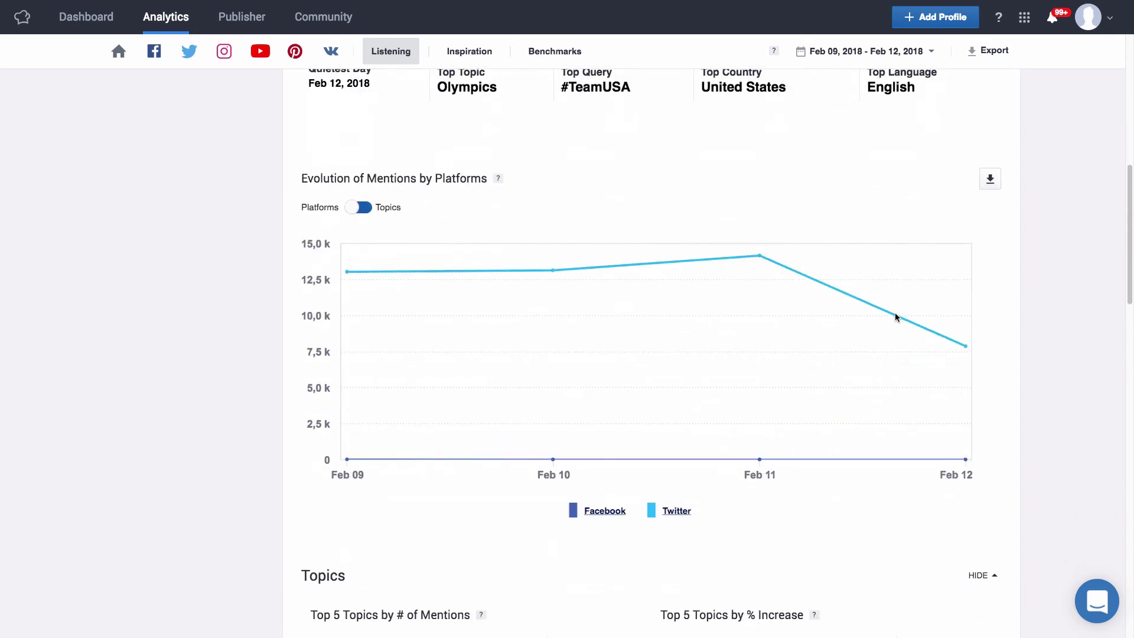
mouse_move(890, 368)
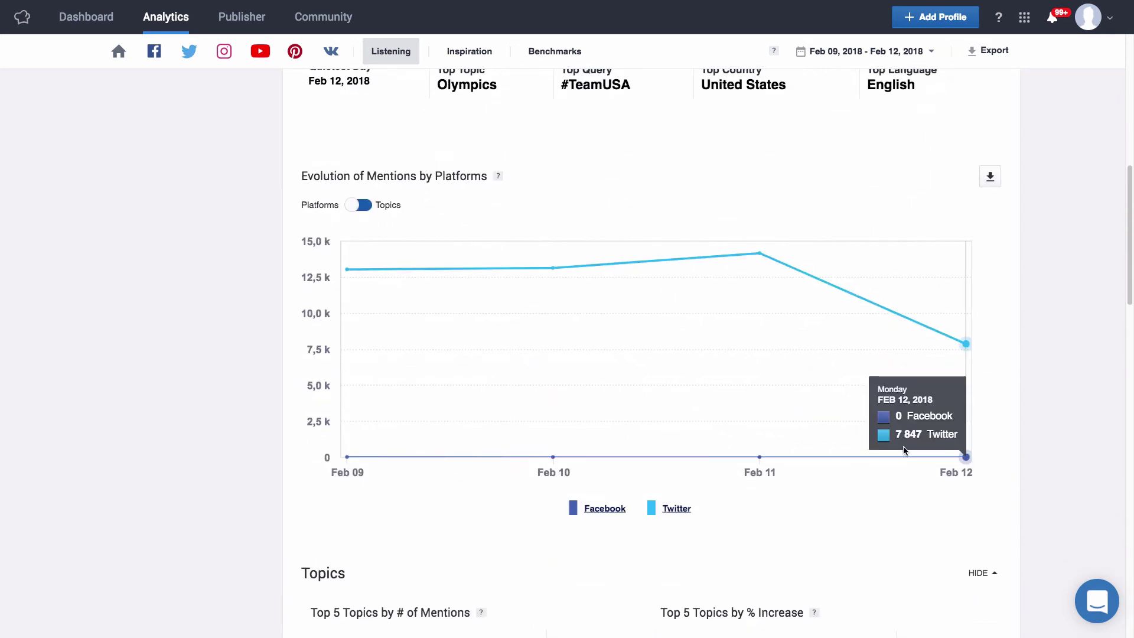
scroll(903, 450, "down", 9)
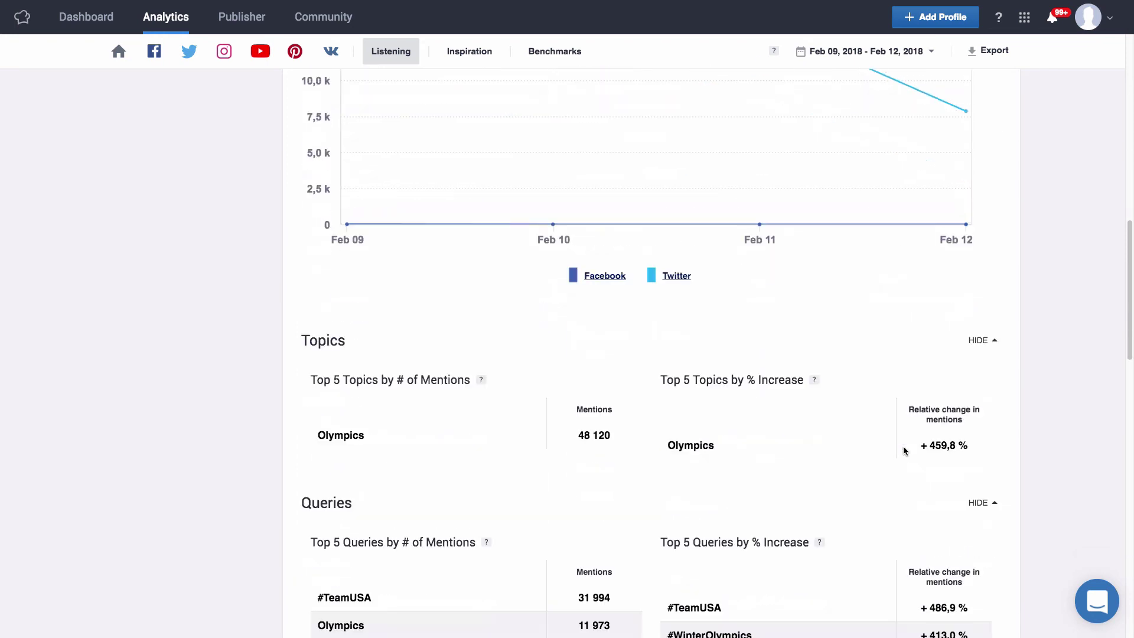
scroll(903, 451, "down", 5)
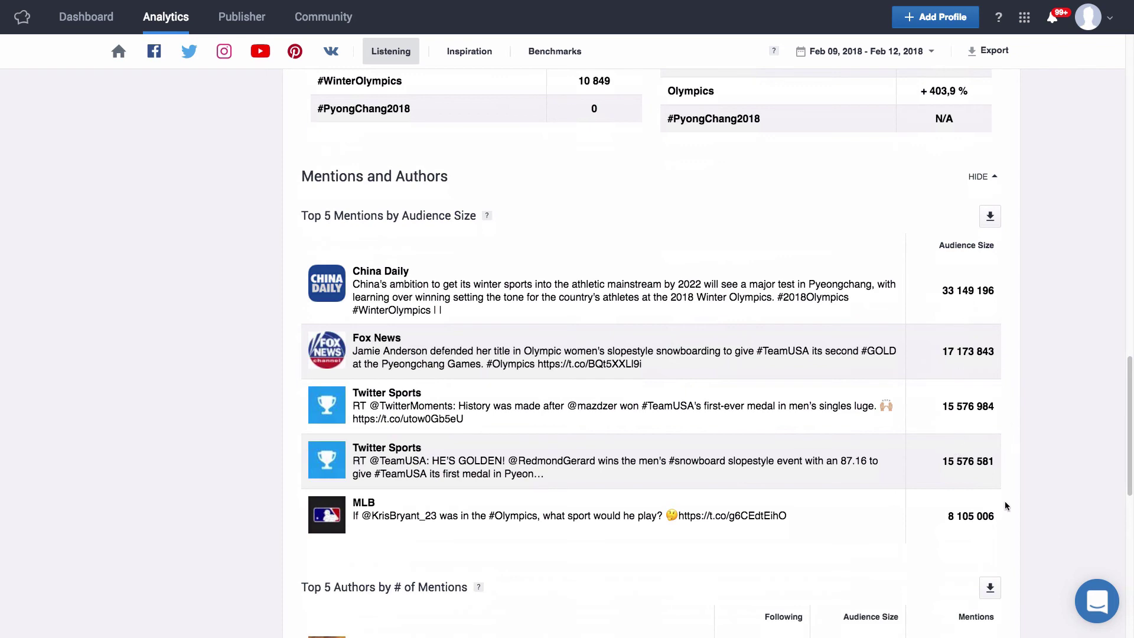
scroll(999, 503, "down", 7)
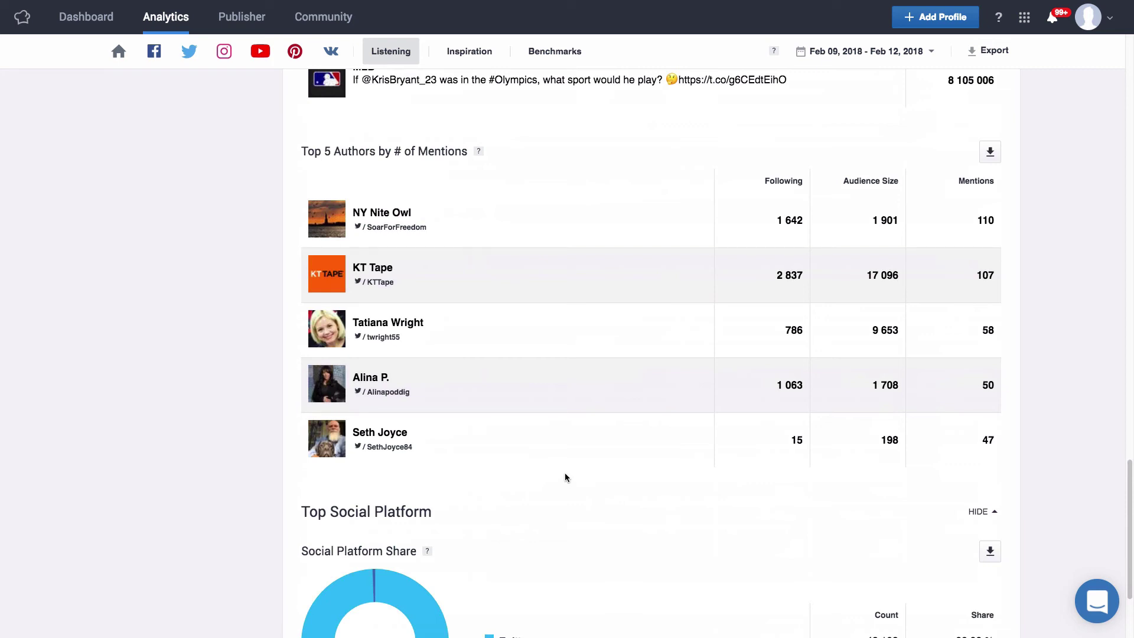
scroll(565, 478, "down", 3)
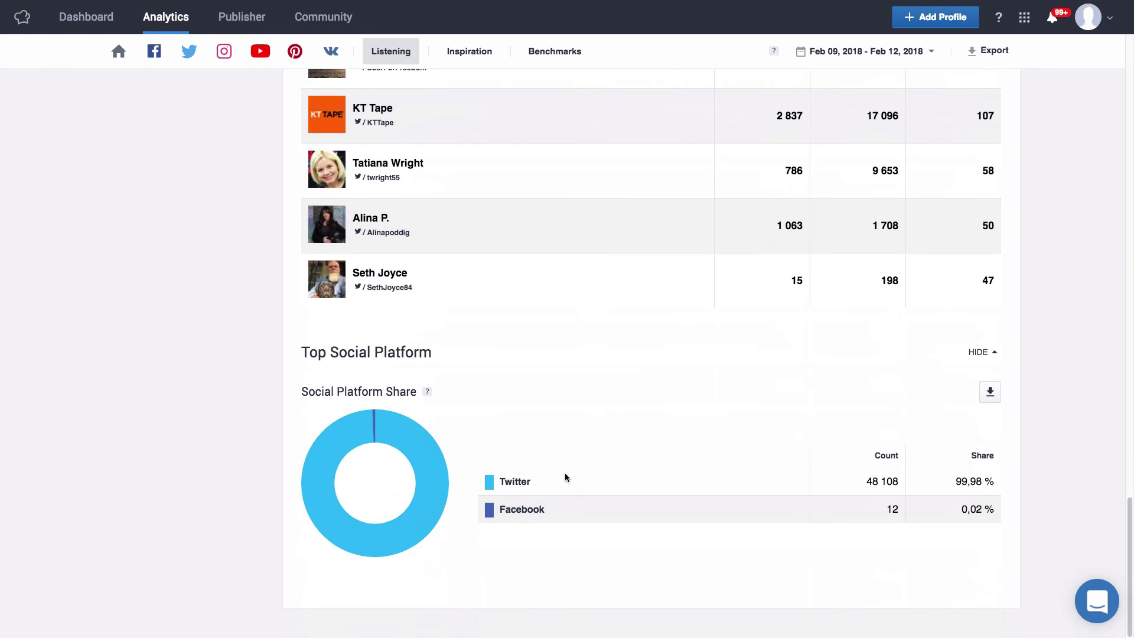
scroll(565, 475, "up", 15)
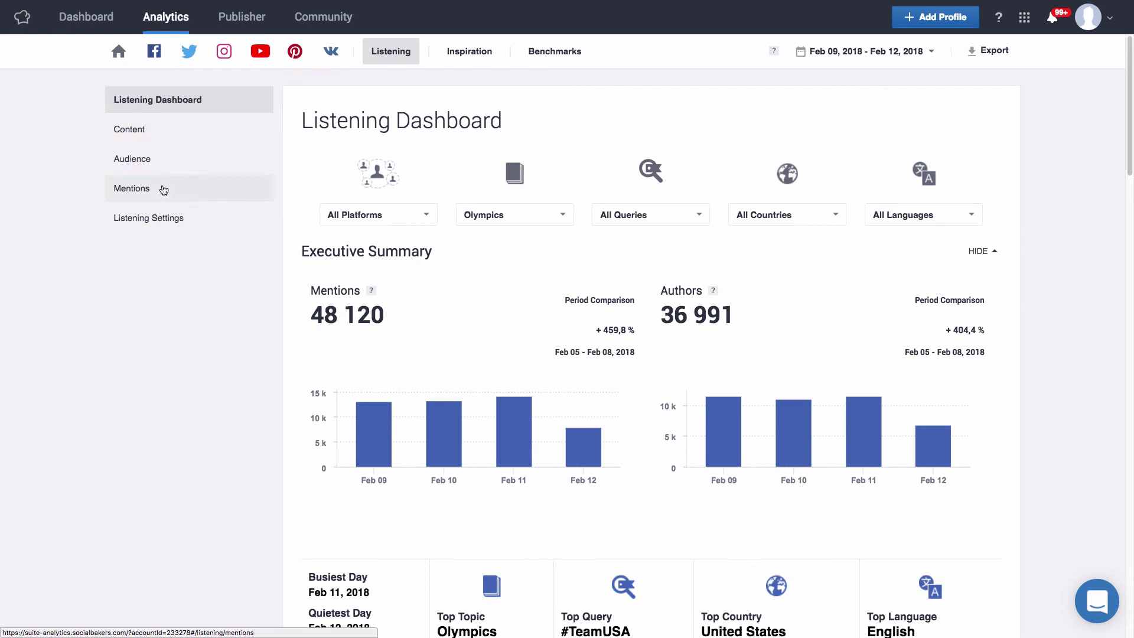
Open Content and scroll through the Olympics Top Topics and Queries results
left_click(162, 144)
scroll(241, 380, "down", 15)
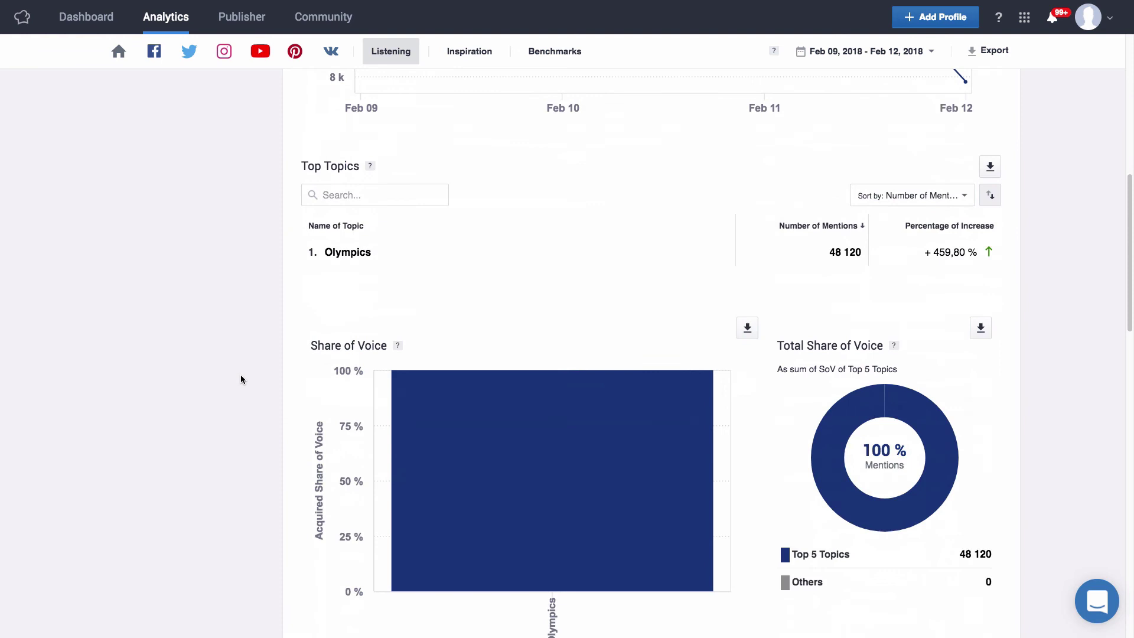
scroll(240, 380, "down", 3)
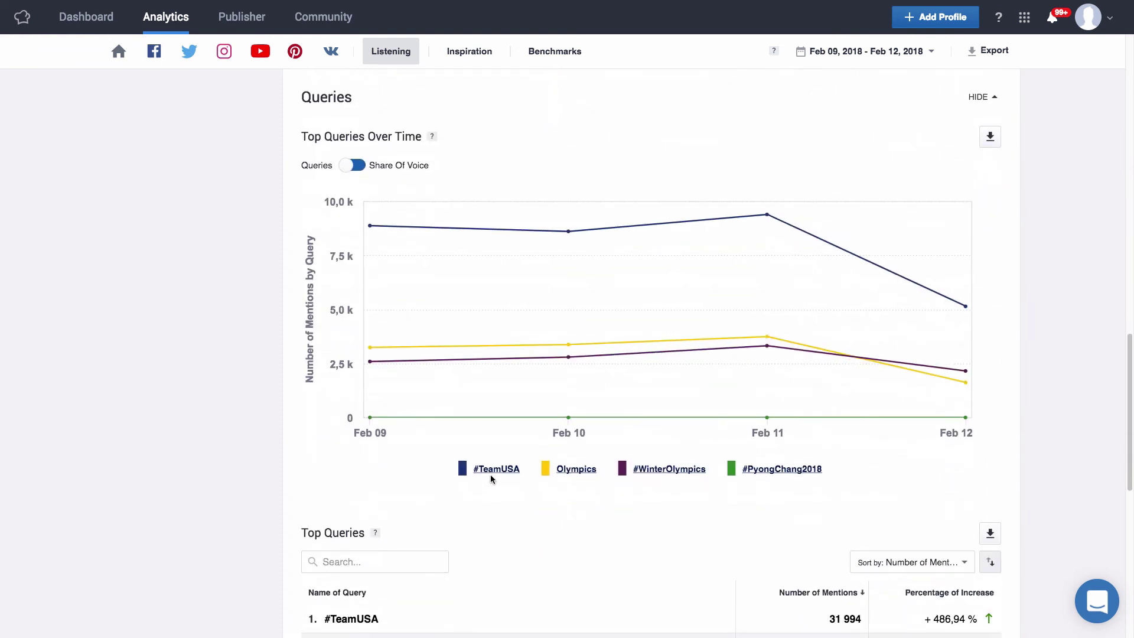
scroll(764, 484, "down", 6)
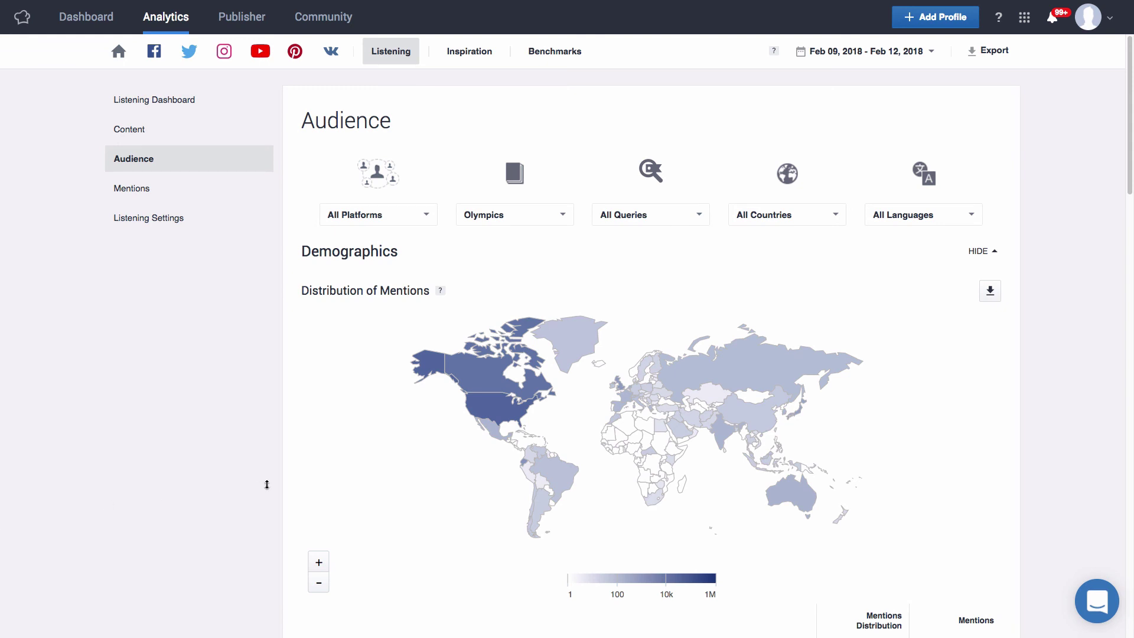
scroll(321, 461, "down", 3)
scroll(324, 461, "down", 1)
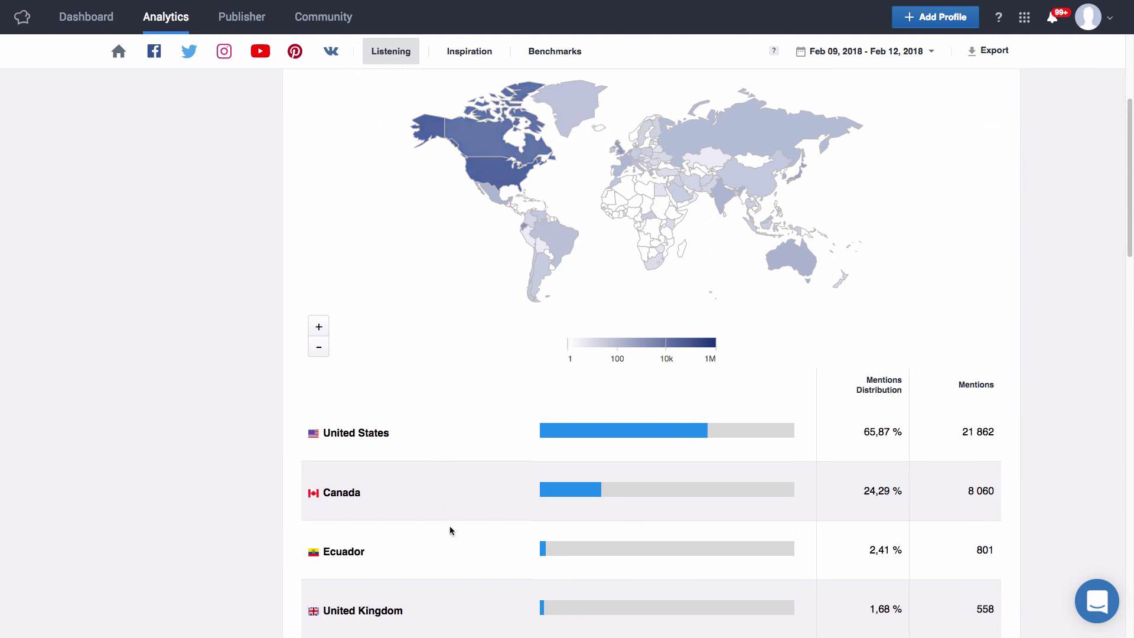
scroll(453, 543, "down", 5)
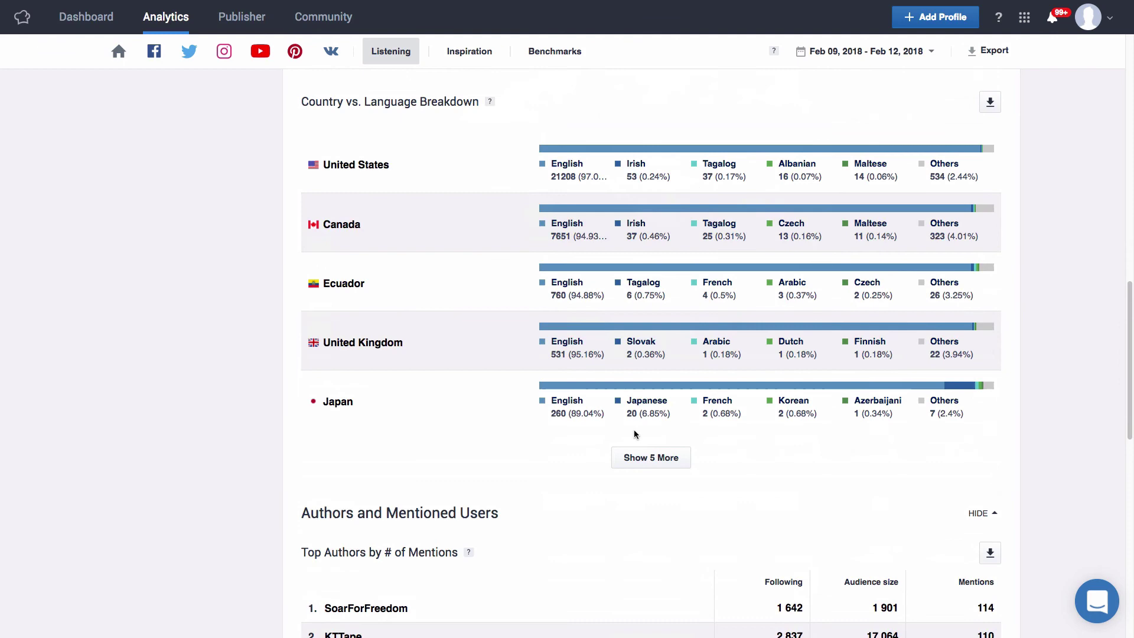
scroll(635, 434, "down", 5)
scroll(634, 434, "down", 5)
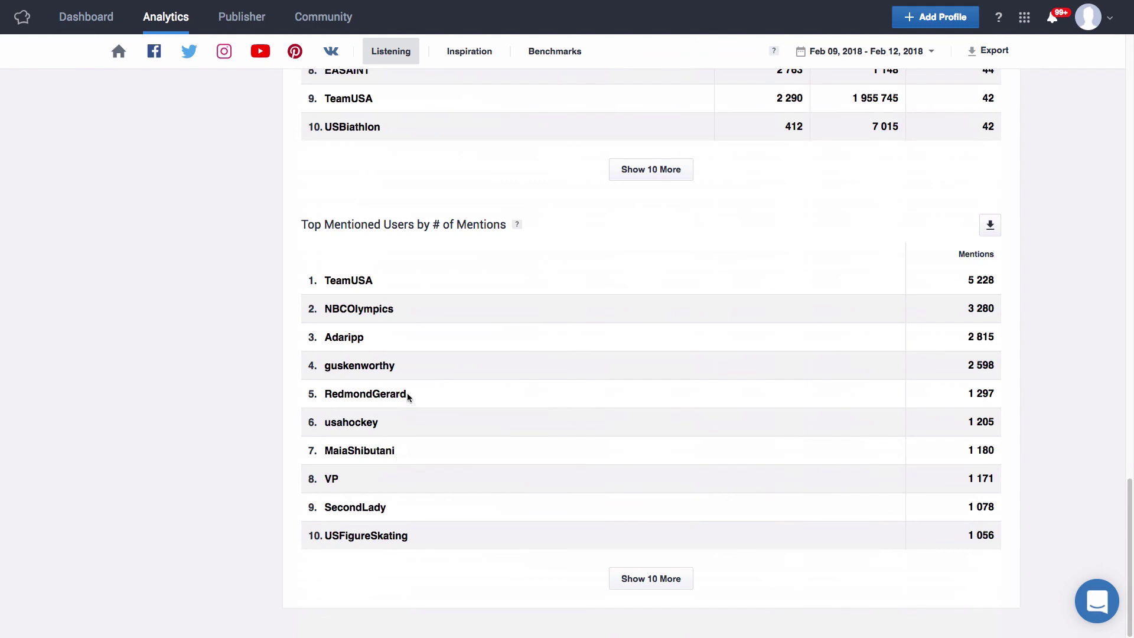
scroll(423, 408, "up", 20)
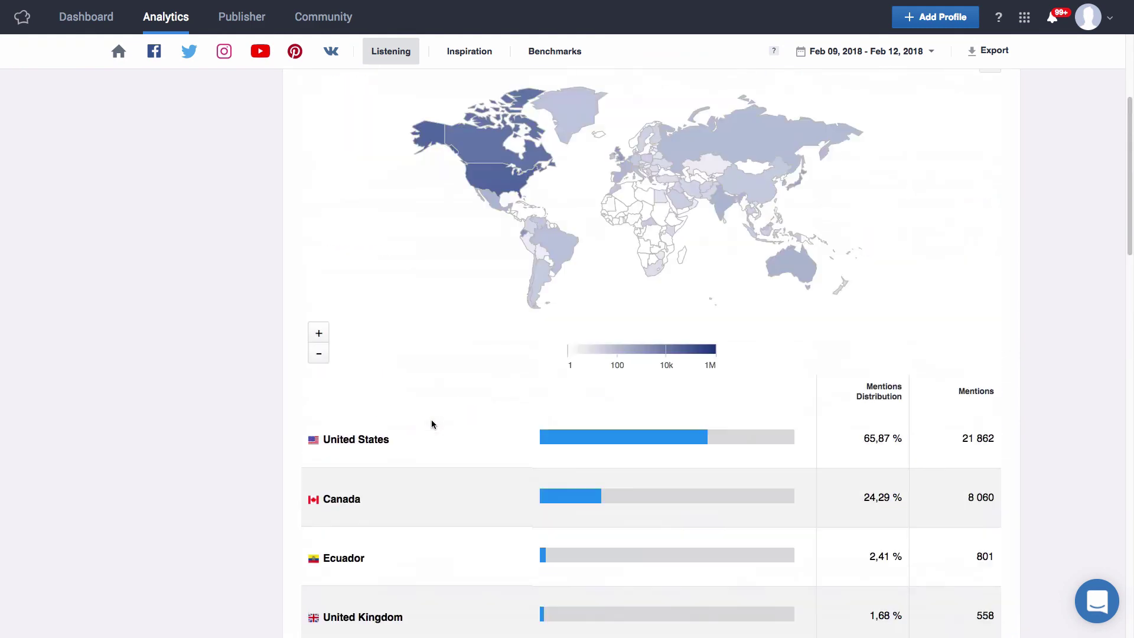
Switch to the Mentions feed of individual Olympics posts for Feb 09 – Feb 12, 2018
left_click(150, 195)
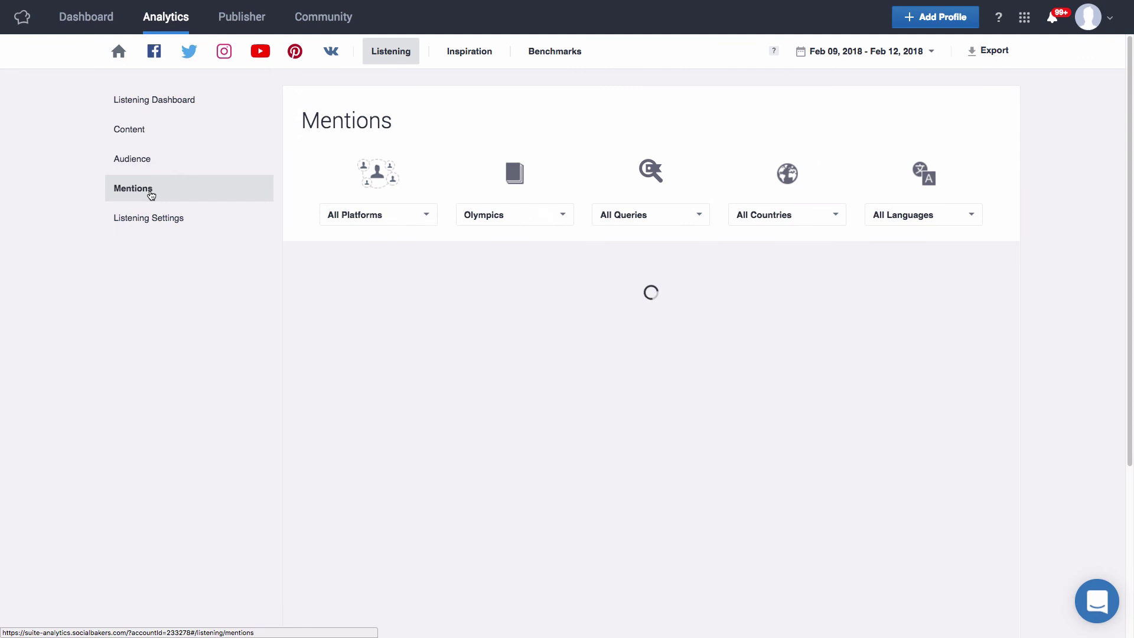